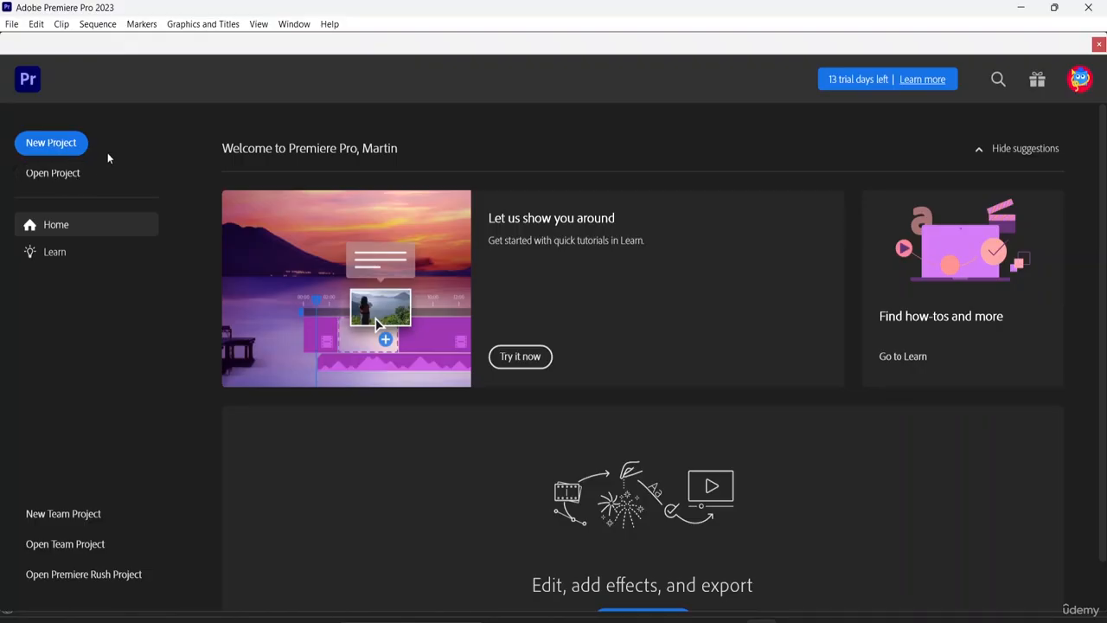
- Browse the Learn page's hands-on and web tutorials, from Animation basics down to the Premiere Pro Guru lessons
click(64, 261)
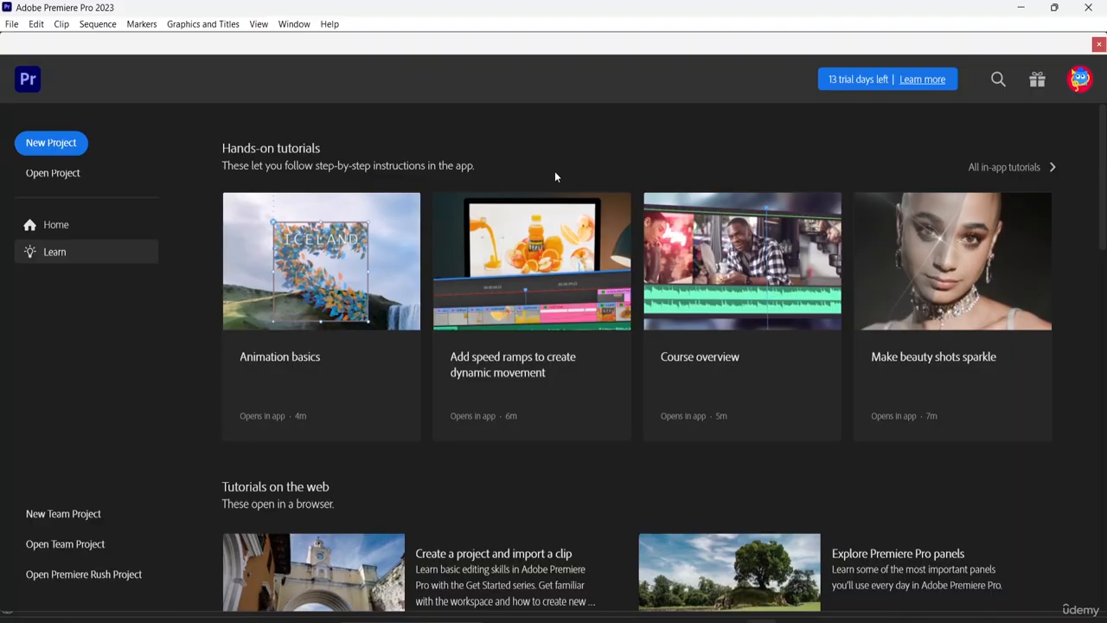
scroll(705, 255, down, 1)
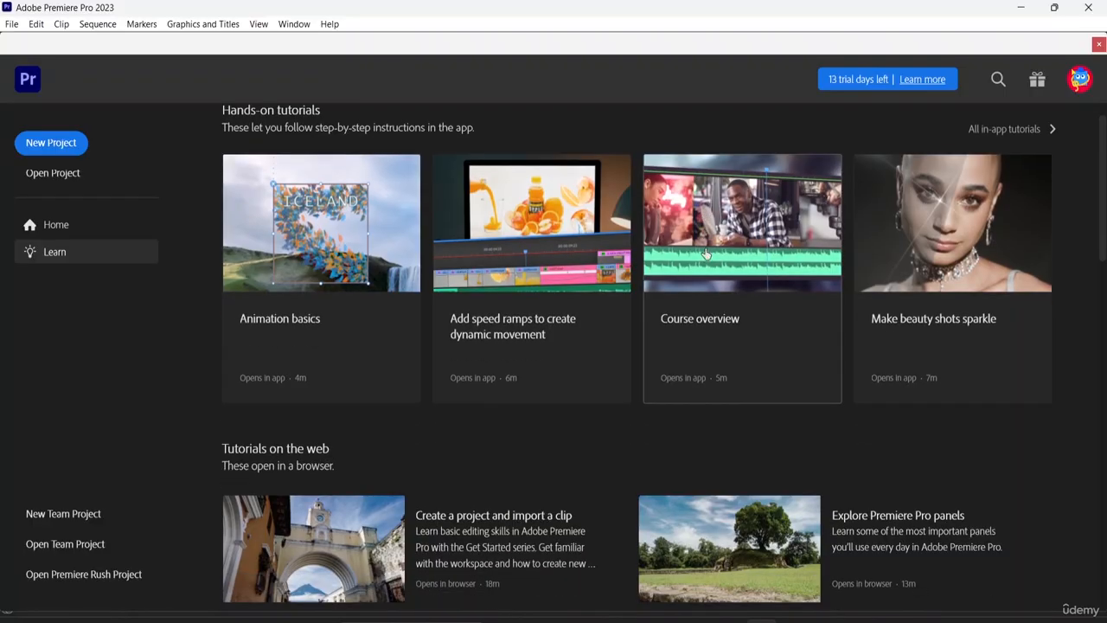
scroll(506, 363, down, 1)
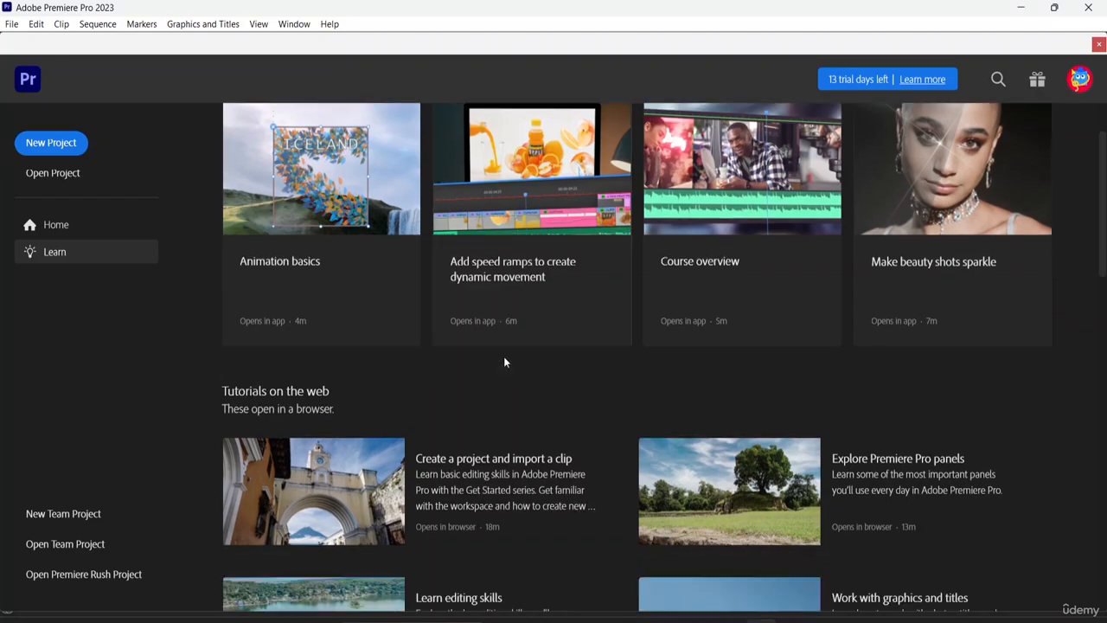
scroll(506, 420, down, 2)
scroll(446, 462, down, 2)
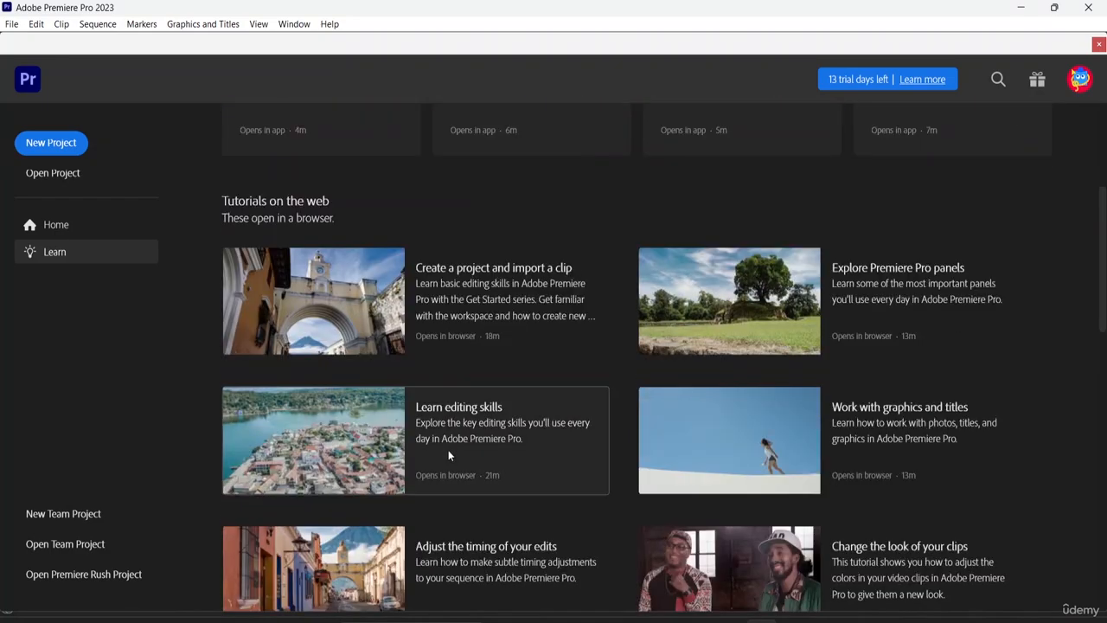
scroll(598, 438, down, 6)
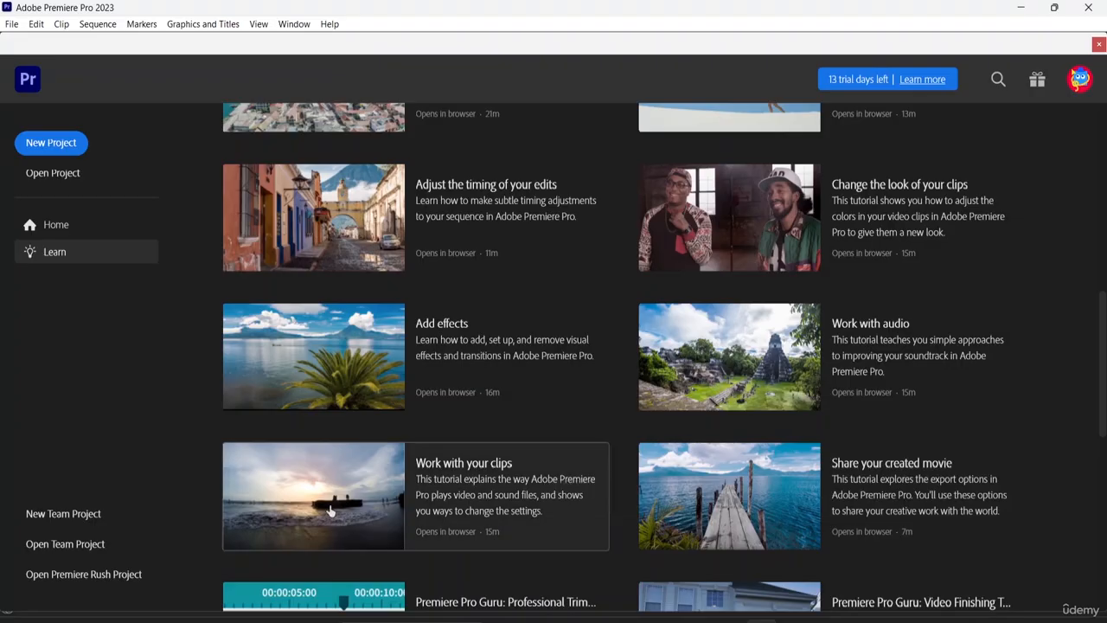
scroll(433, 354, up, 5)
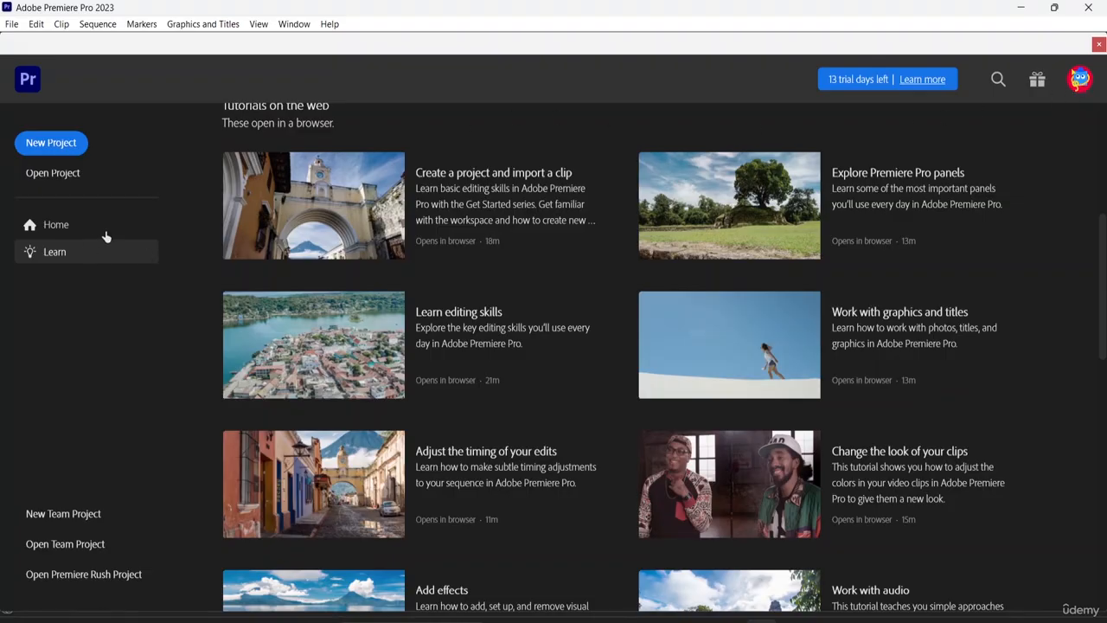
- Start a new project and name it "Introduction Class"
click(62, 146)
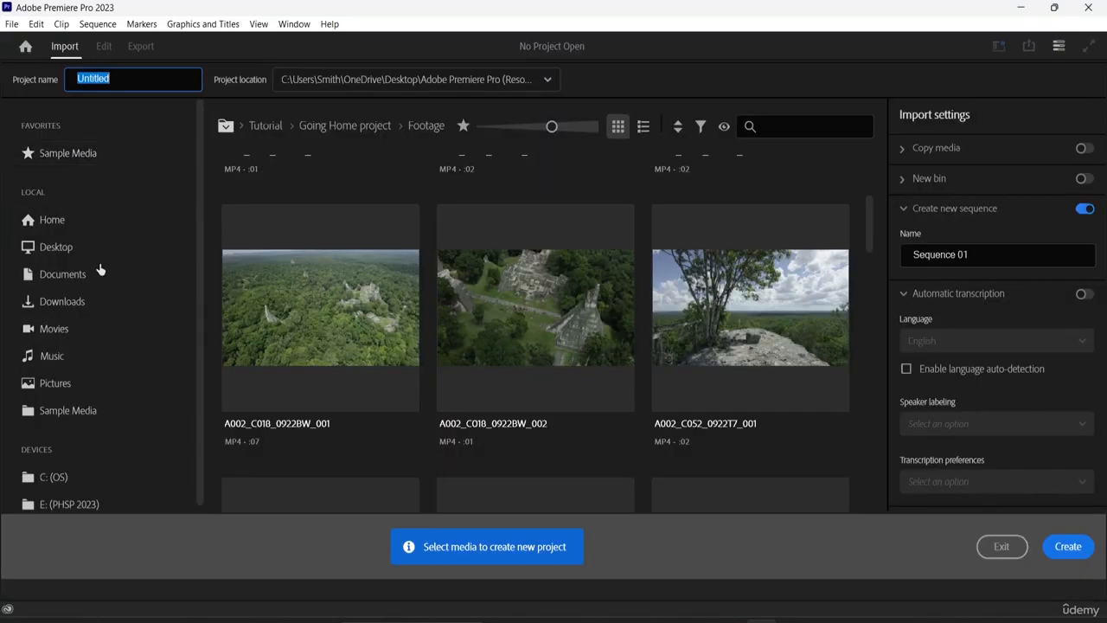
click(8, 25)
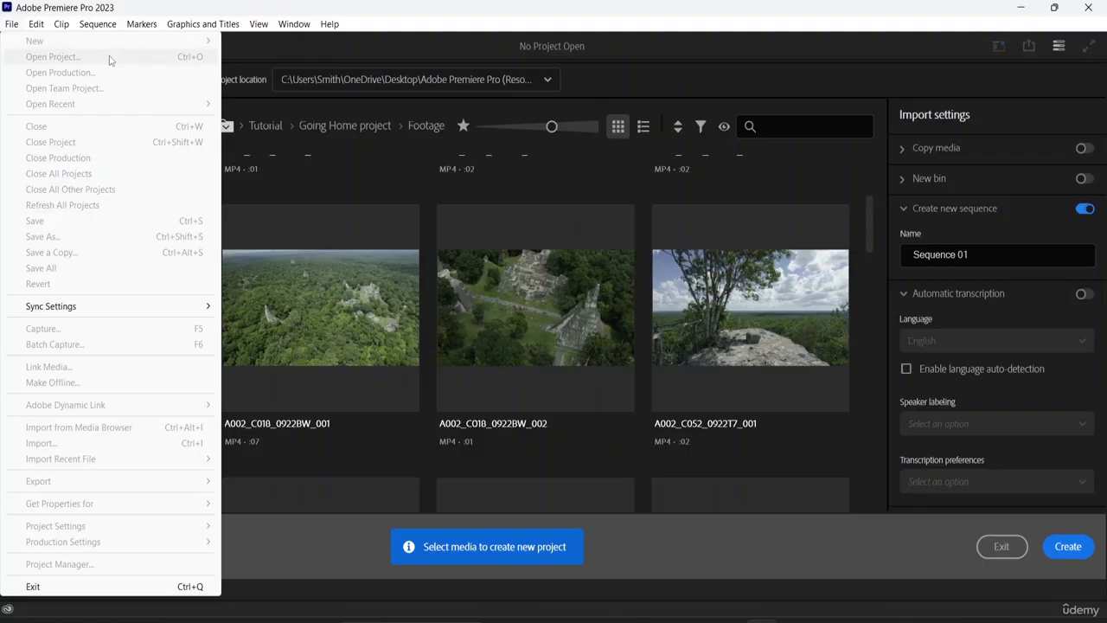
click(322, 186)
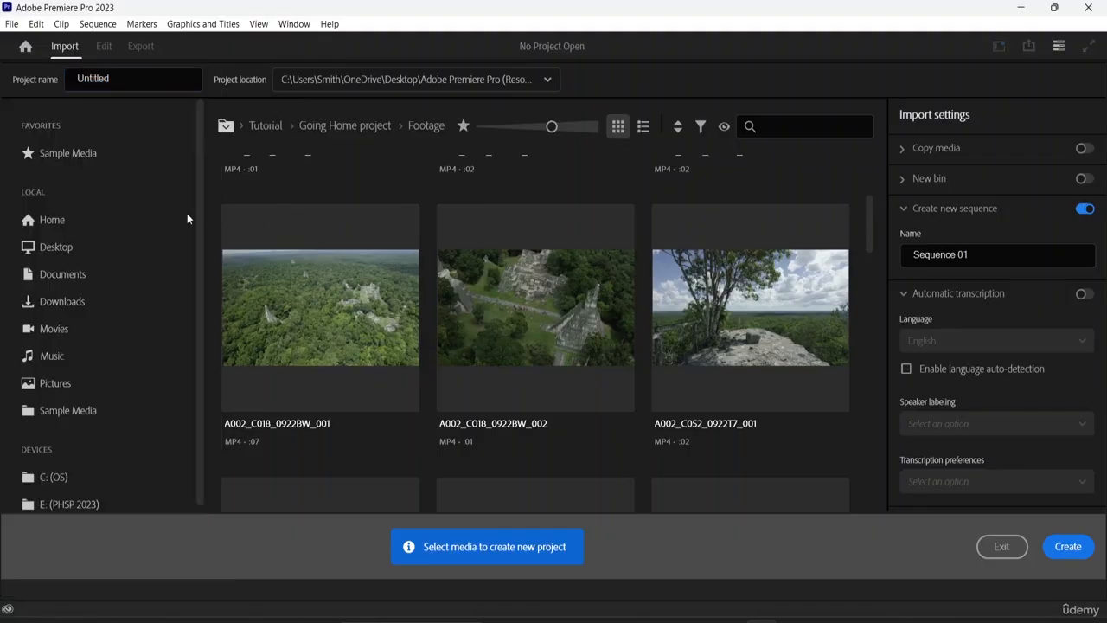
click(131, 78)
key(BackSpace)
key(BackSpace)
key(BackSpace)
key(BackSpace)
key(BackSpace)
key(BackSpace)
key(BackSpace)
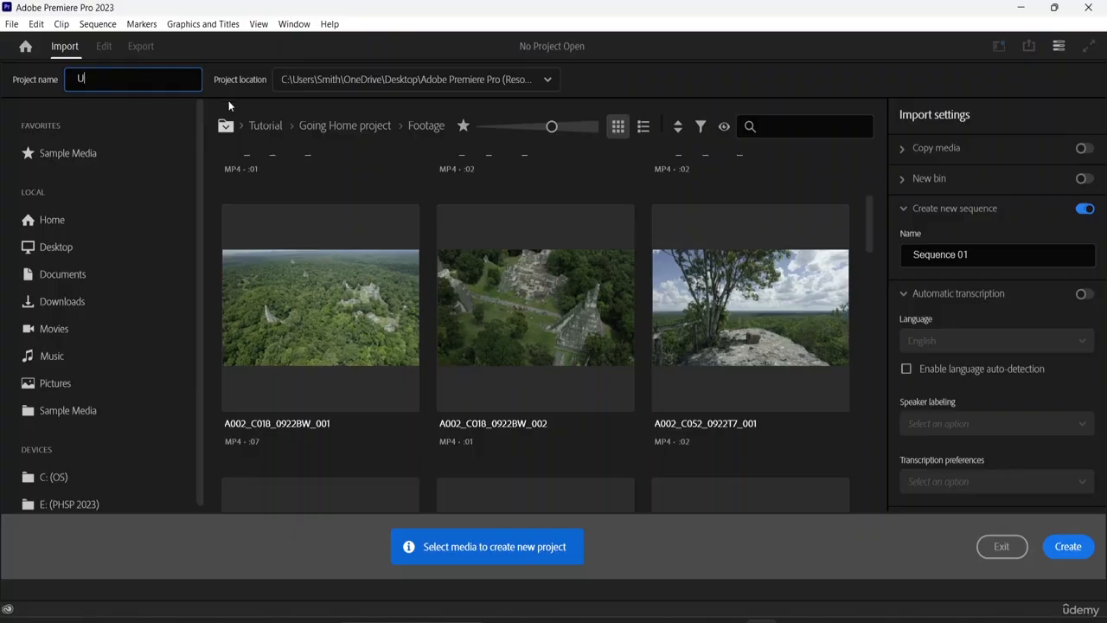
key(BackSpace)
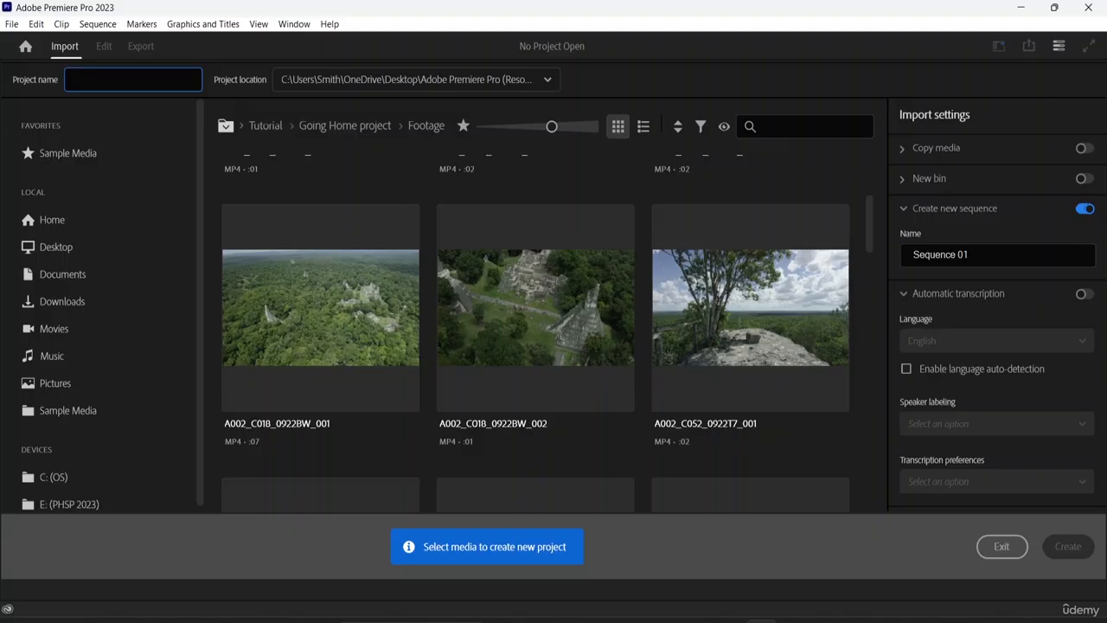
text(I)
key(BackSpace)
text(Intro)
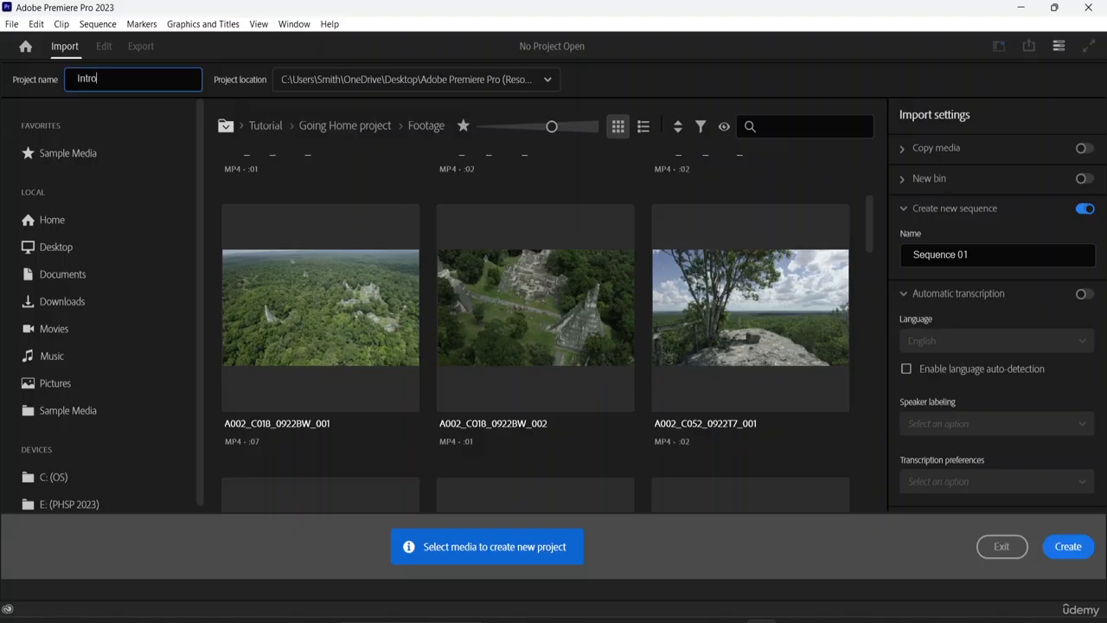
text(duction Class)
- Set the project location to the Desktop folder "Adobe Premiere Pro (Resource File)" and create the project without selecting any media
click(470, 80)
click(336, 195)
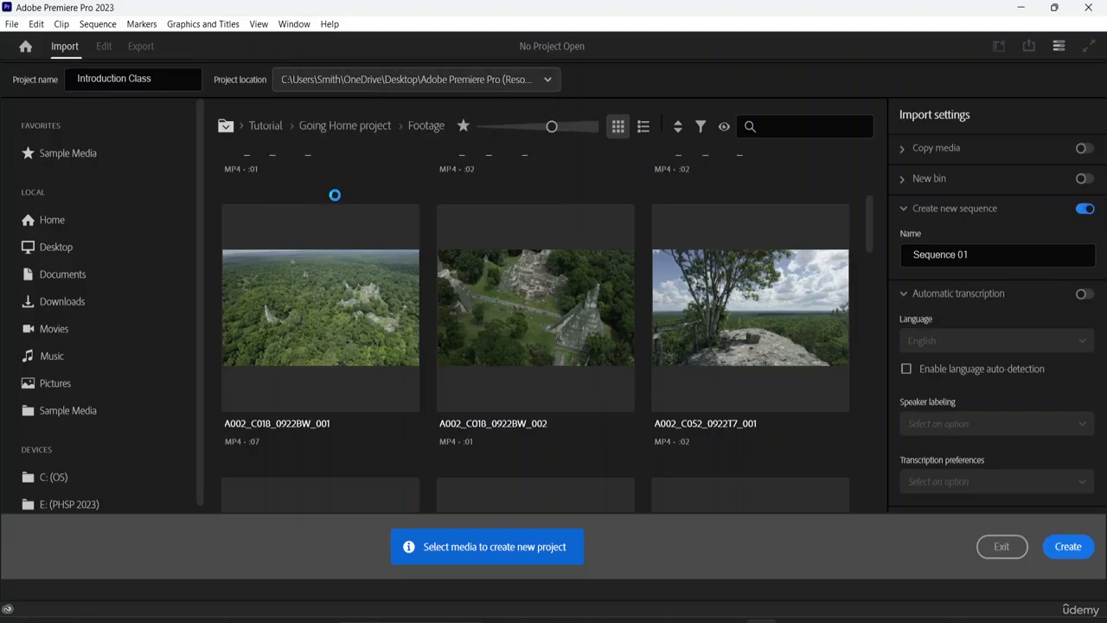
scroll(121, 231, down, 2)
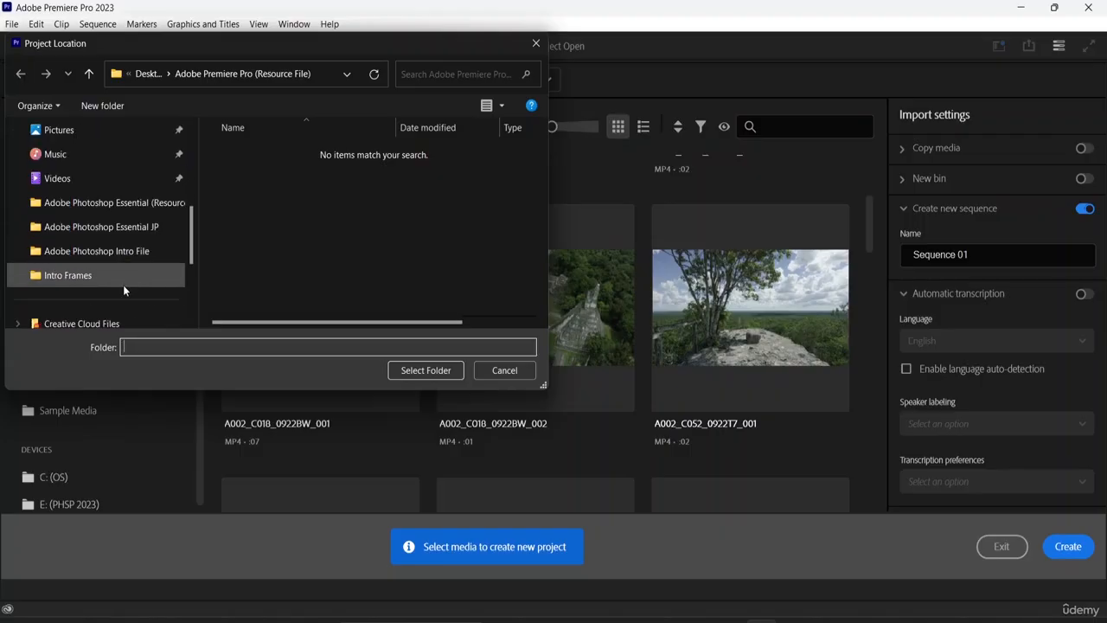
scroll(100, 165, up, 2)
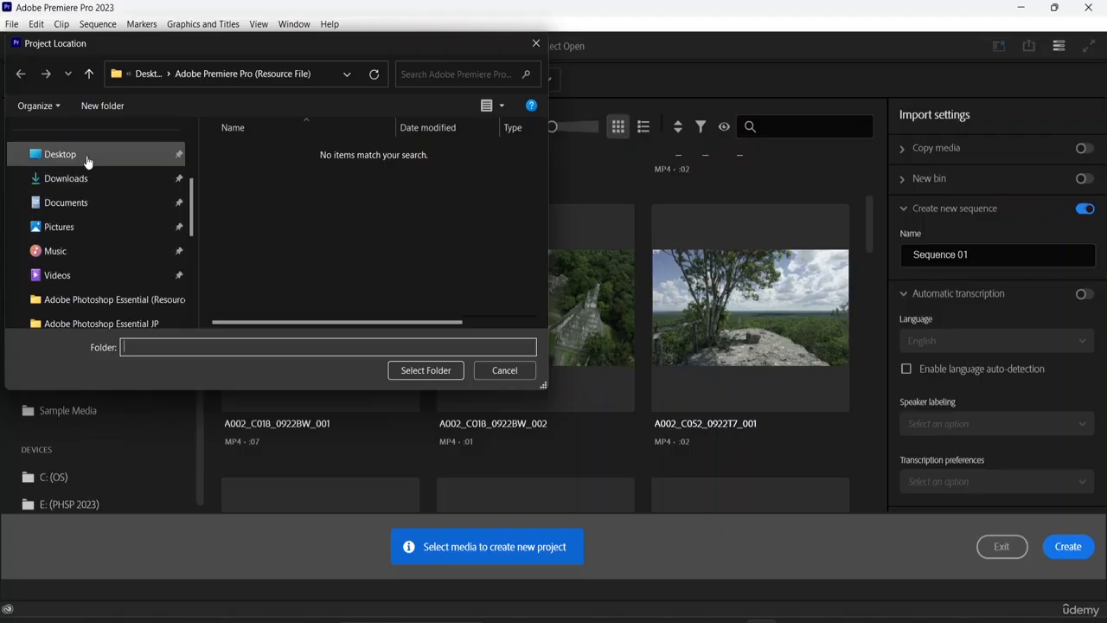
click(86, 157)
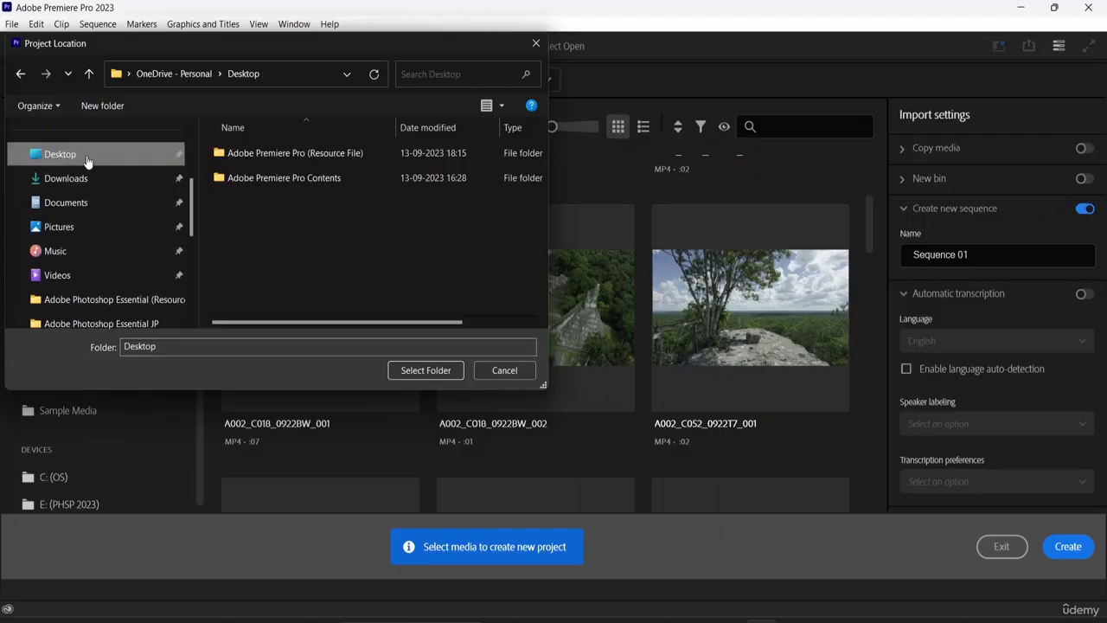
click(288, 149)
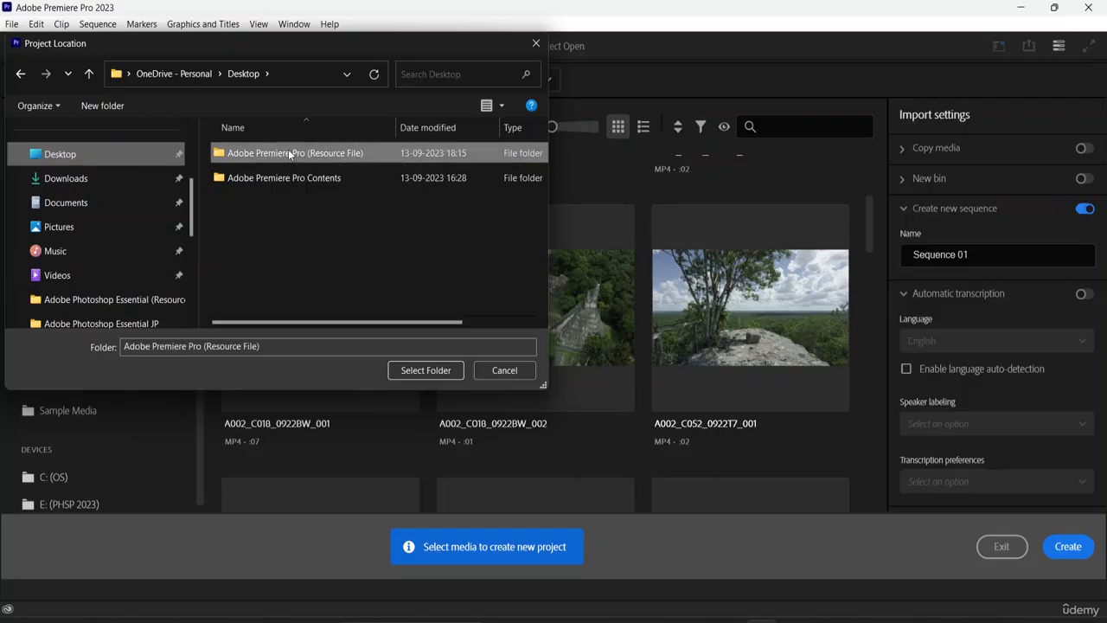
click(418, 371)
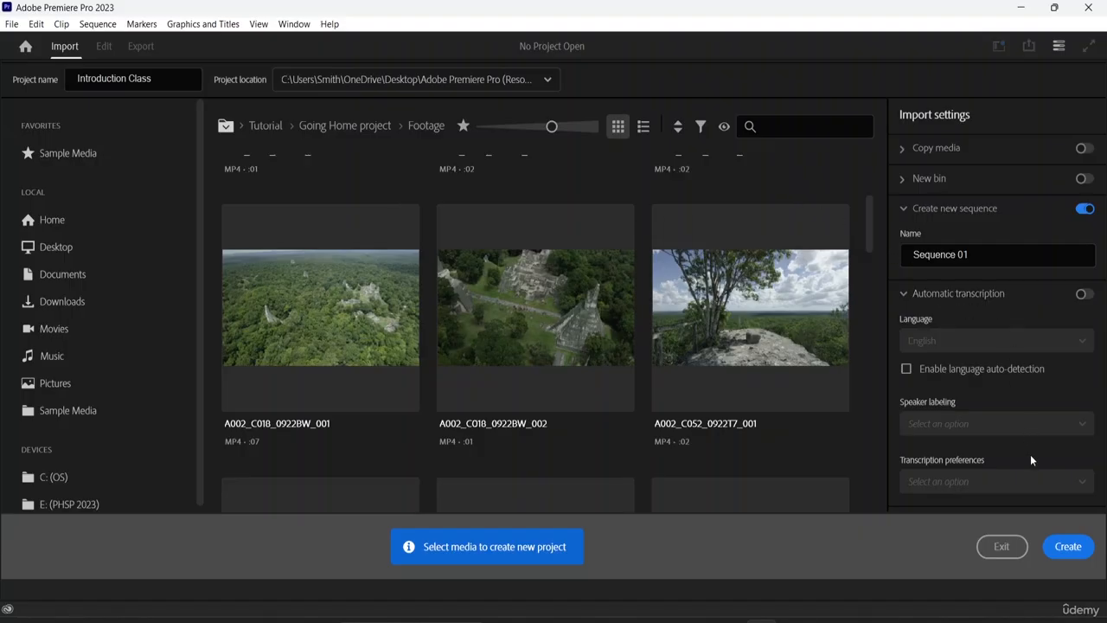
click(1066, 548)
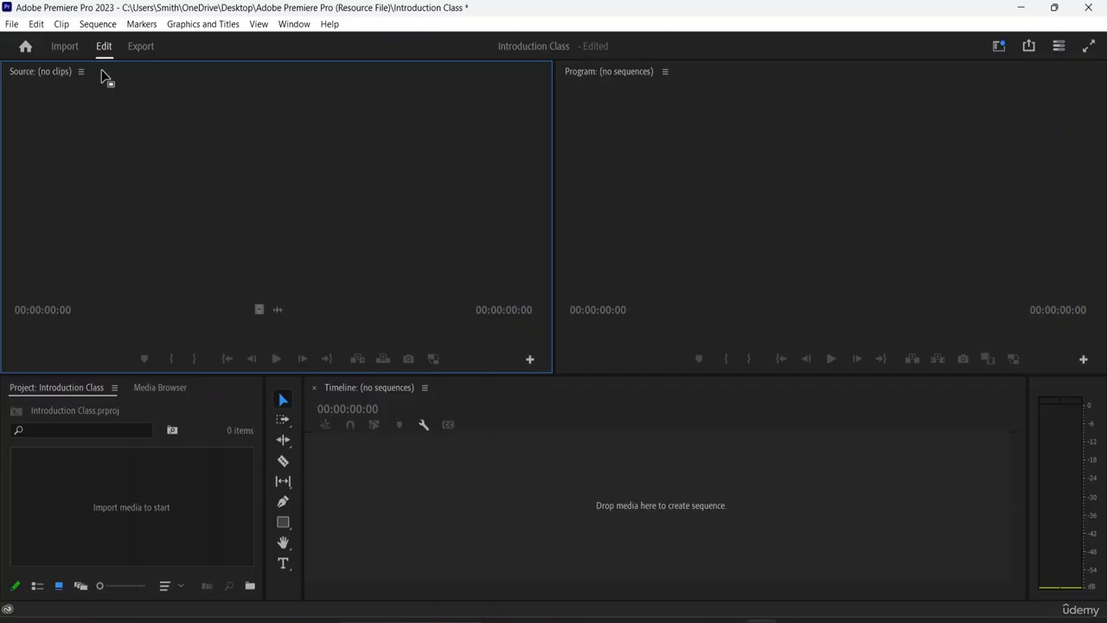
click(66, 47)
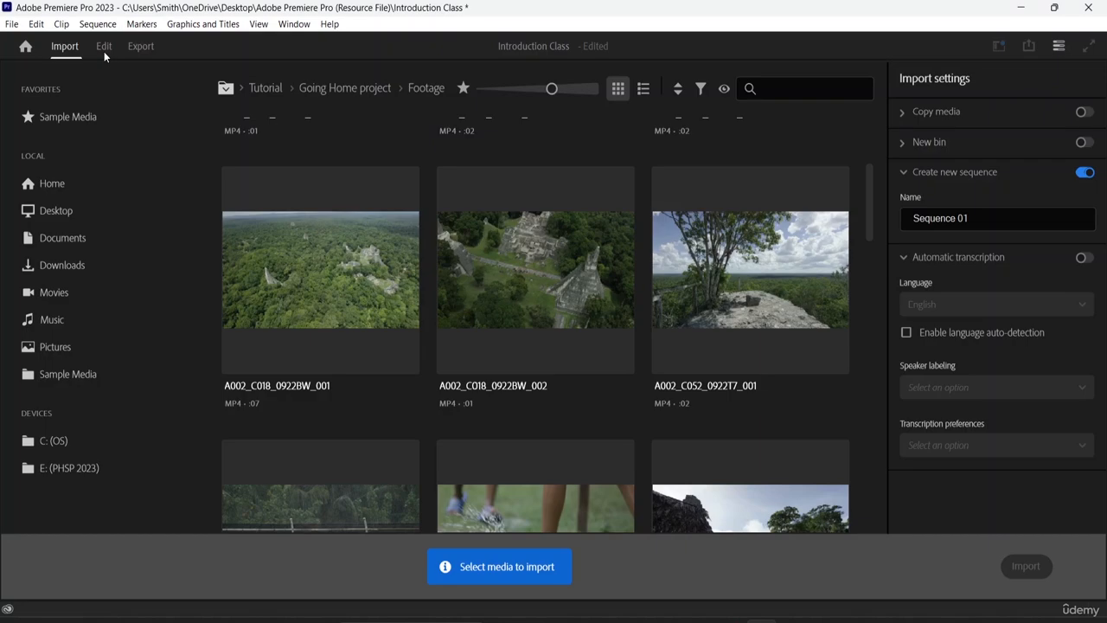
click(104, 47)
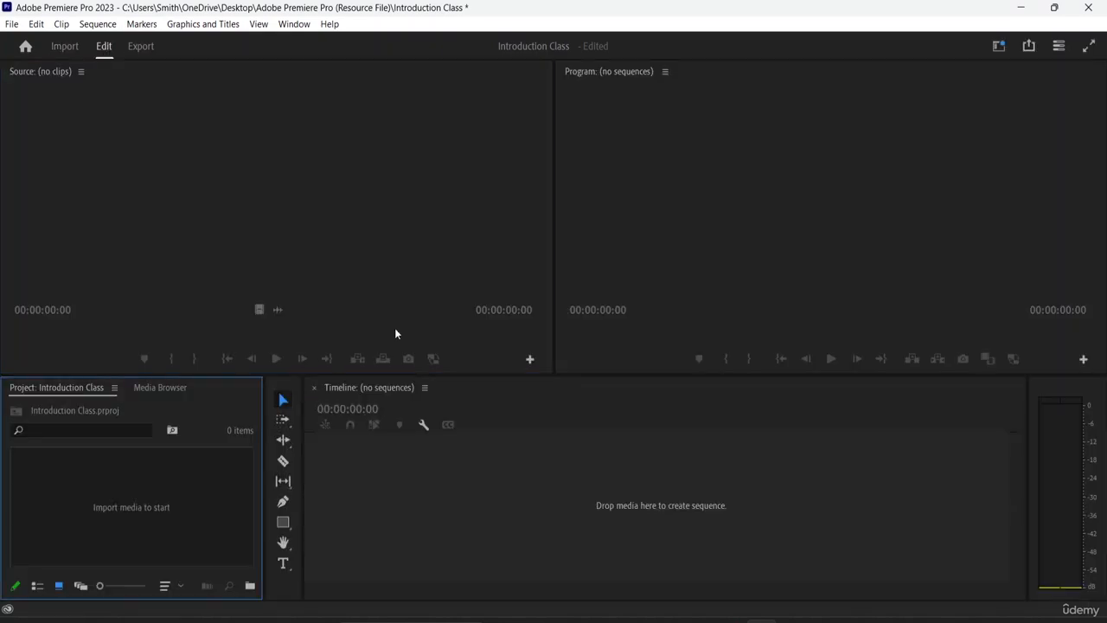
double_click(159, 507)
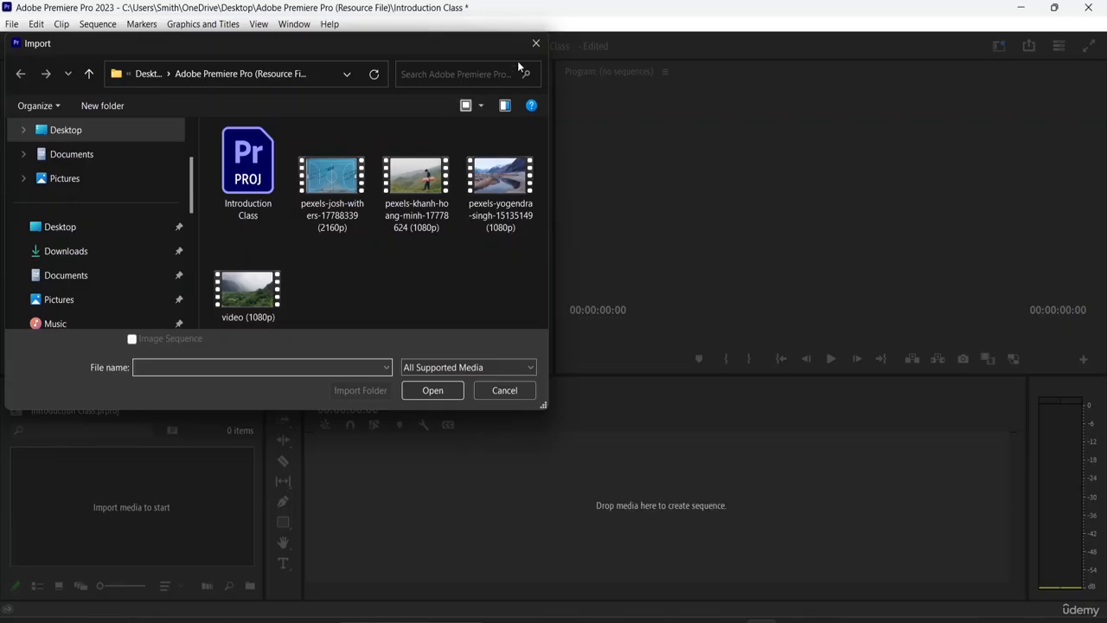
click(535, 43)
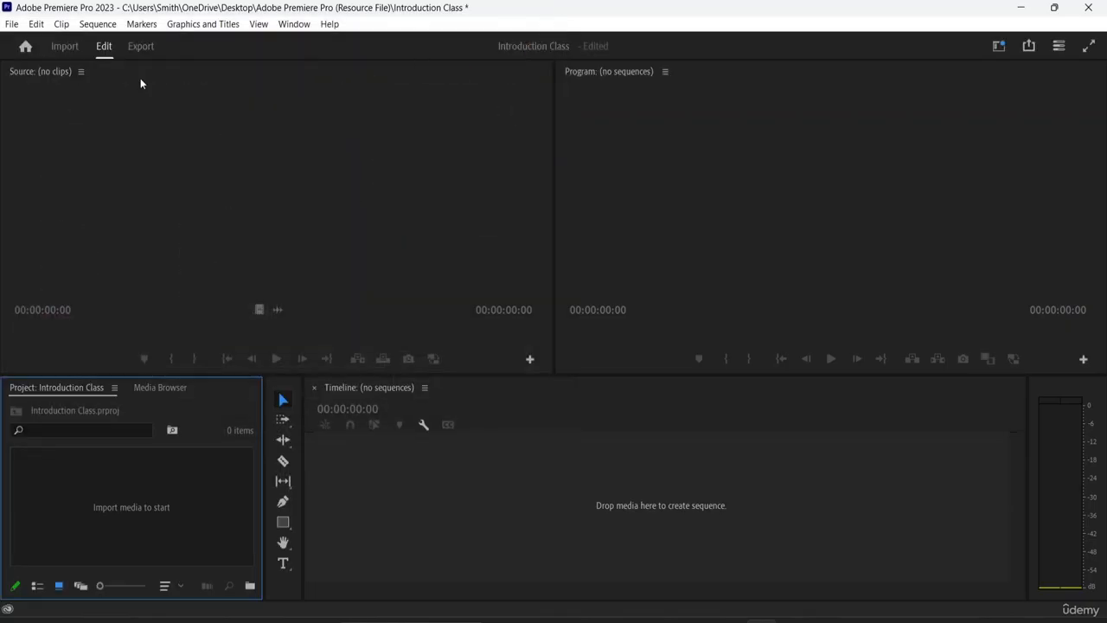
- Import the 1080p Pexels clip numbered 17778624, showing a person on a green hillside, into the project
click(12, 26)
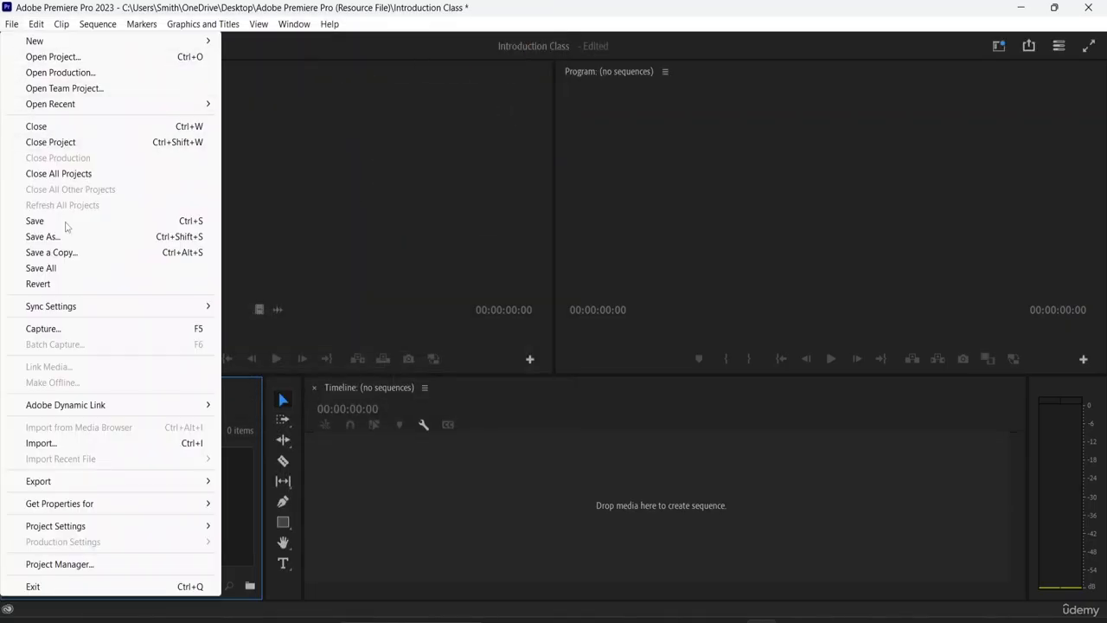
click(96, 444)
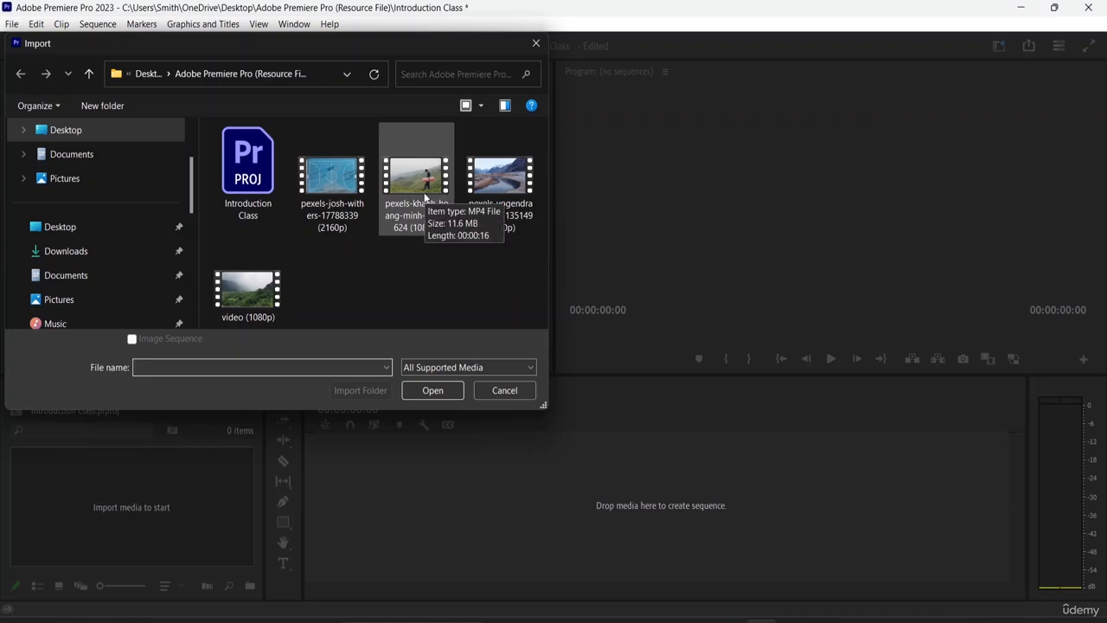
click(421, 201)
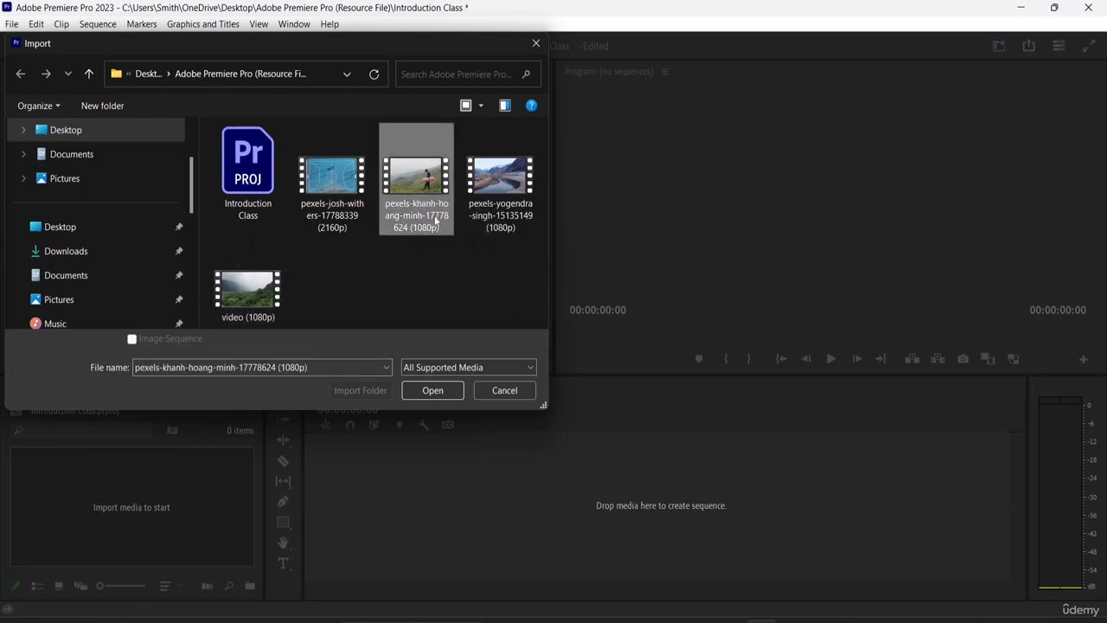
click(431, 390)
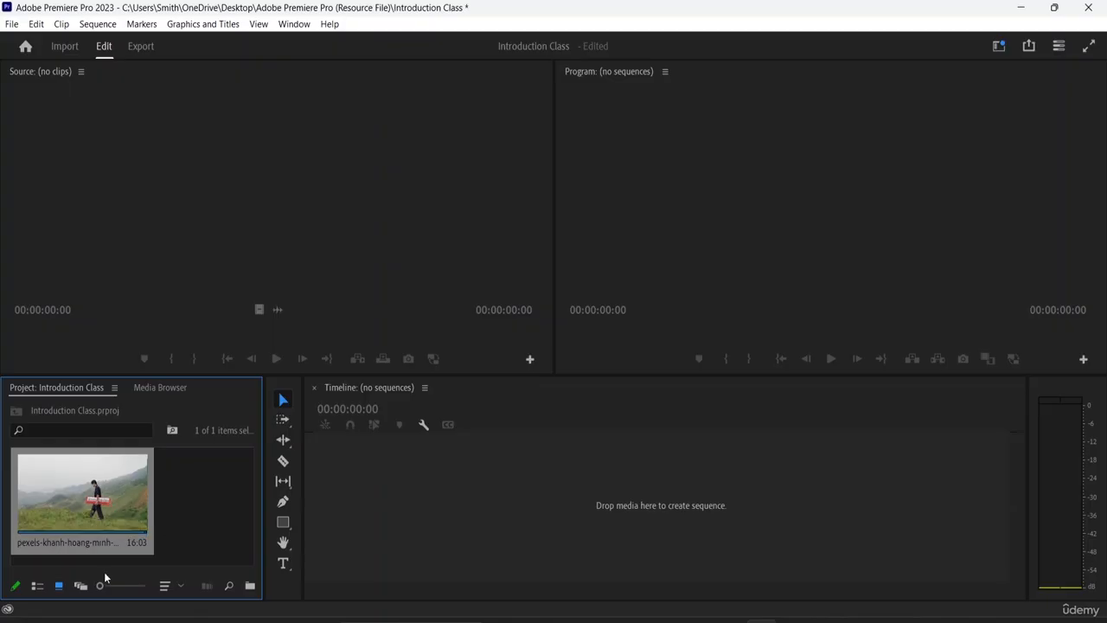
- Show the project's media as a list and switch back to icon thumbnails
click(37, 585)
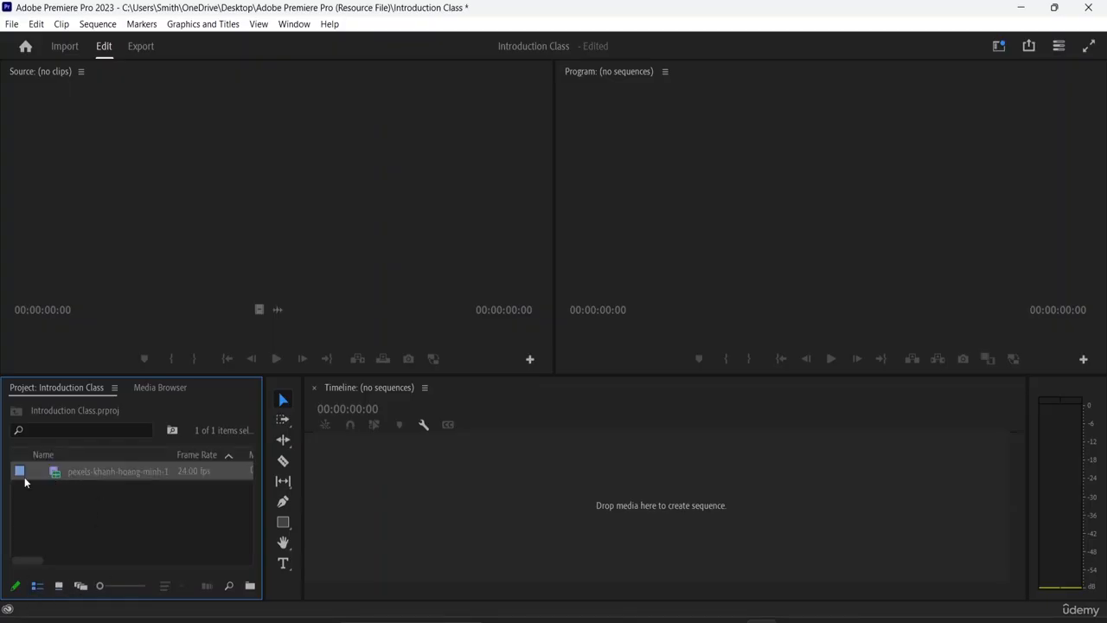
click(56, 585)
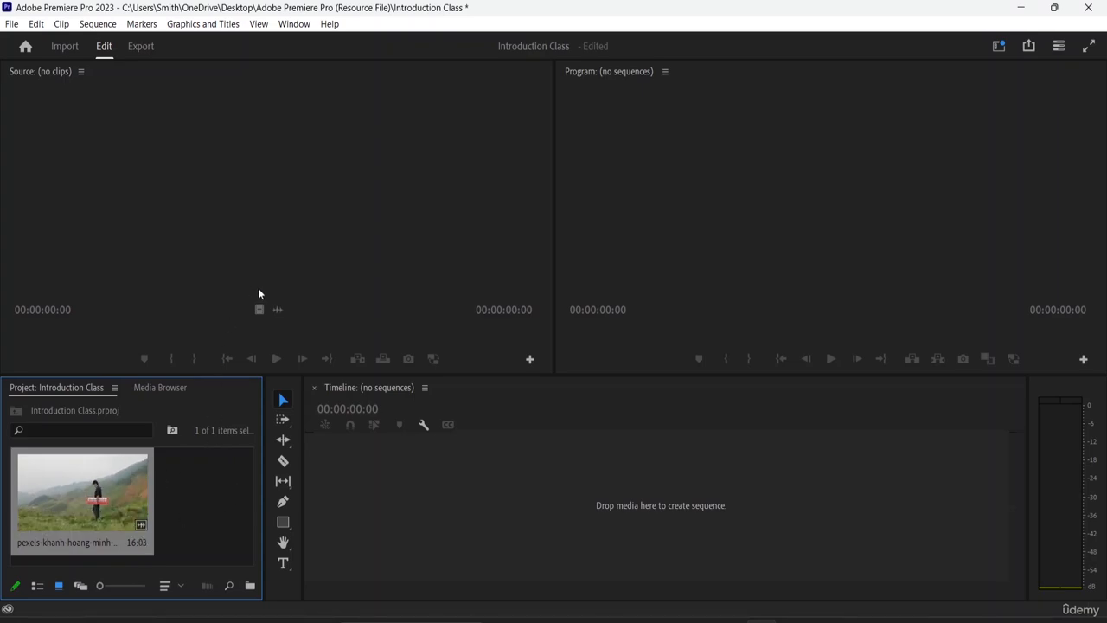
click(339, 621)
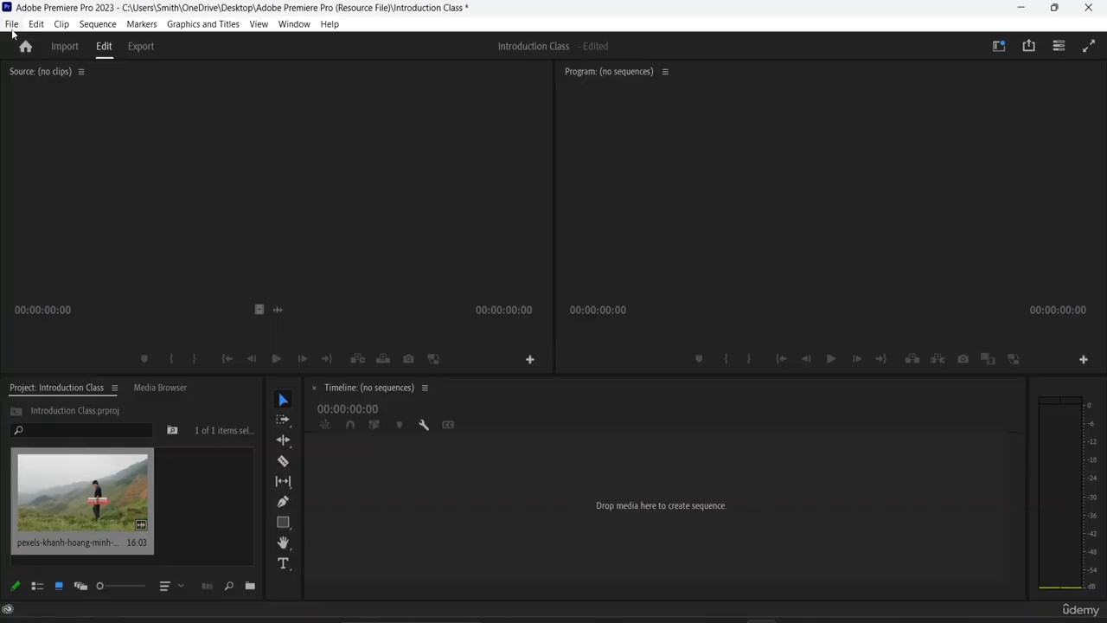
- Look through the available workspaces and switch the layout to the Editing workspace
click(294, 24)
mouse_move(326, 42)
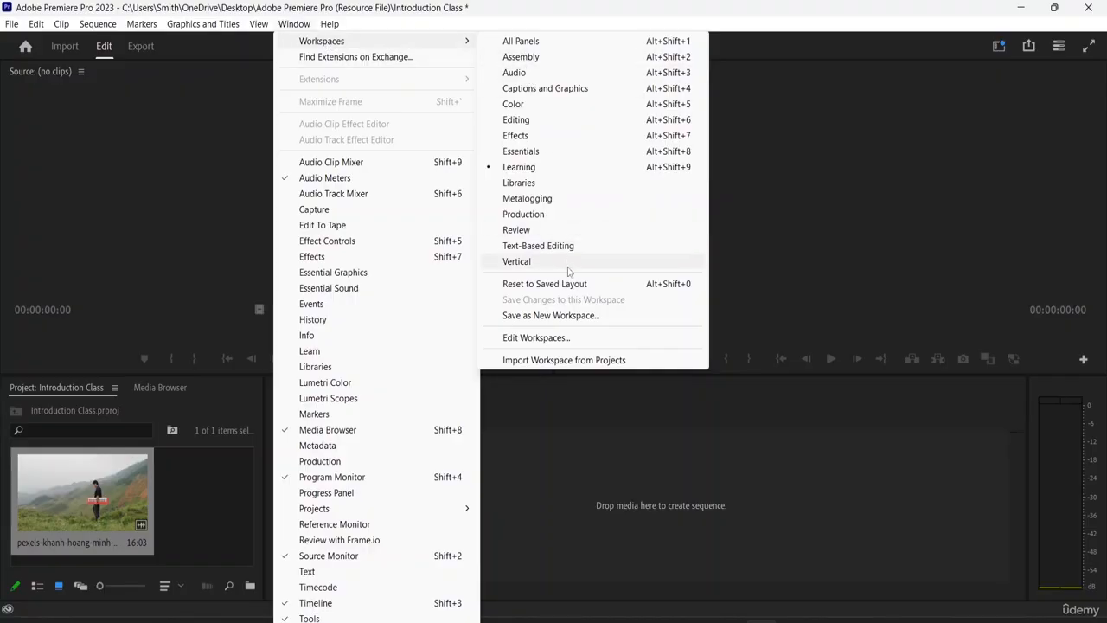
click(256, 30)
click(256, 30)
click(292, 25)
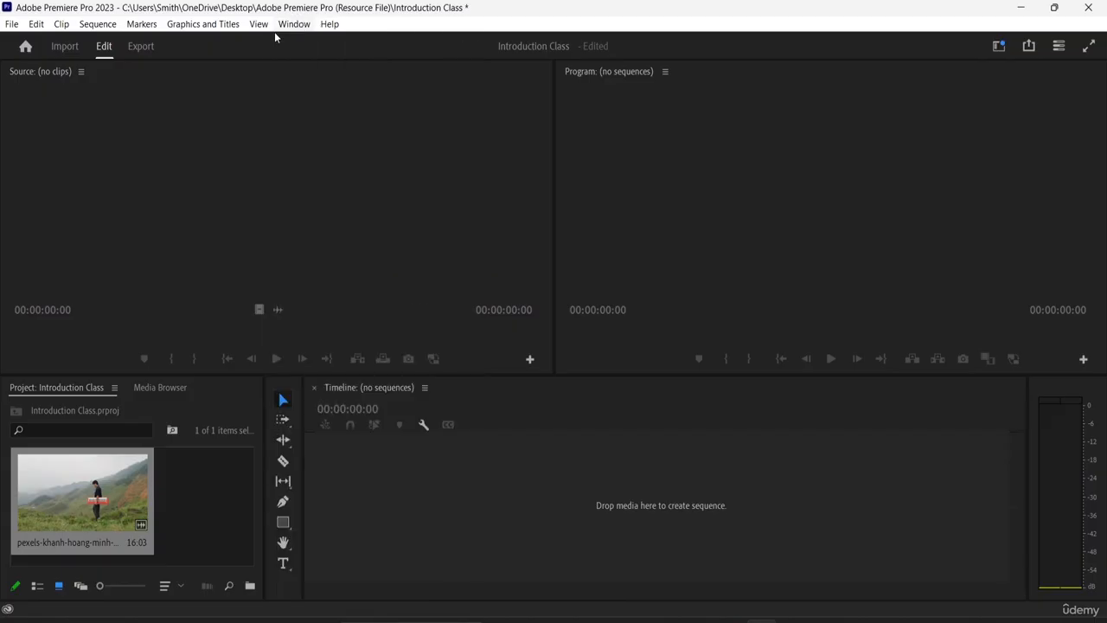
click(301, 26)
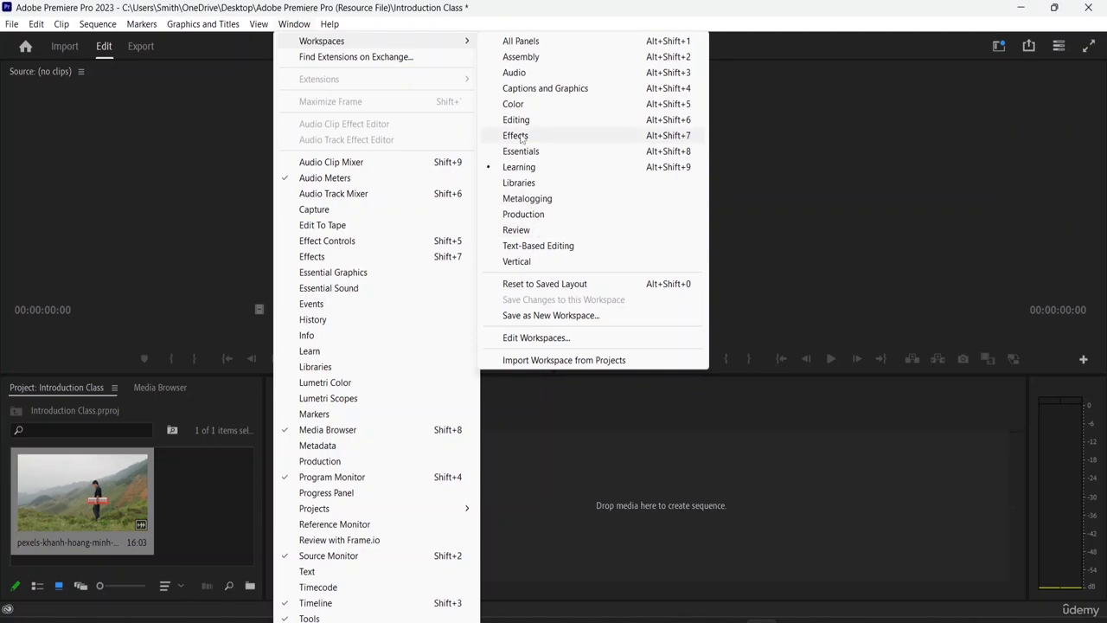
click(521, 124)
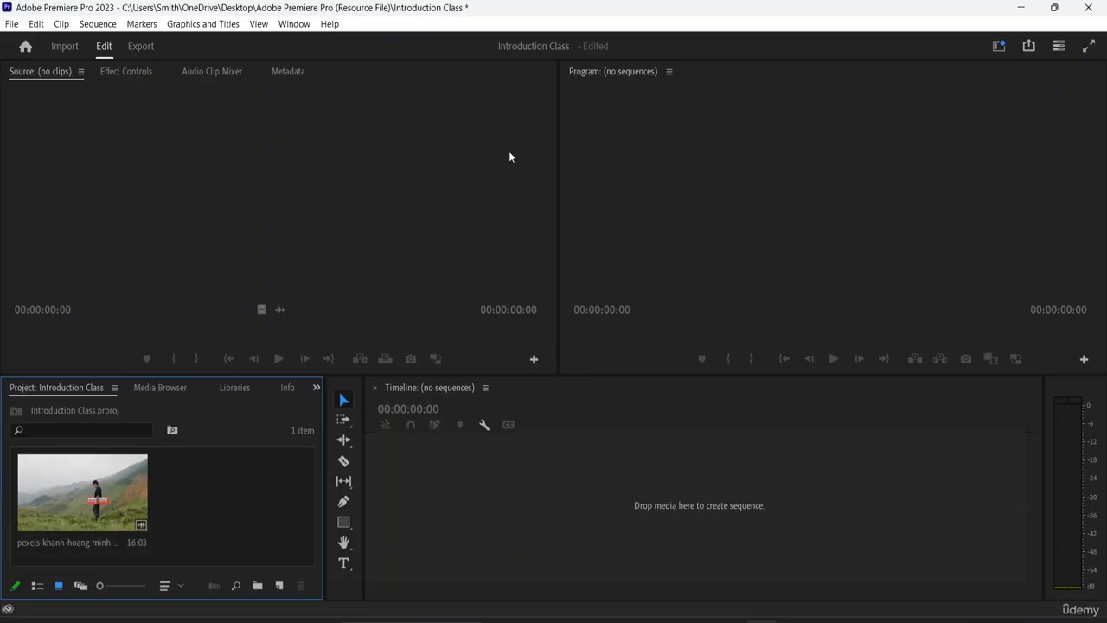
click(554, 240)
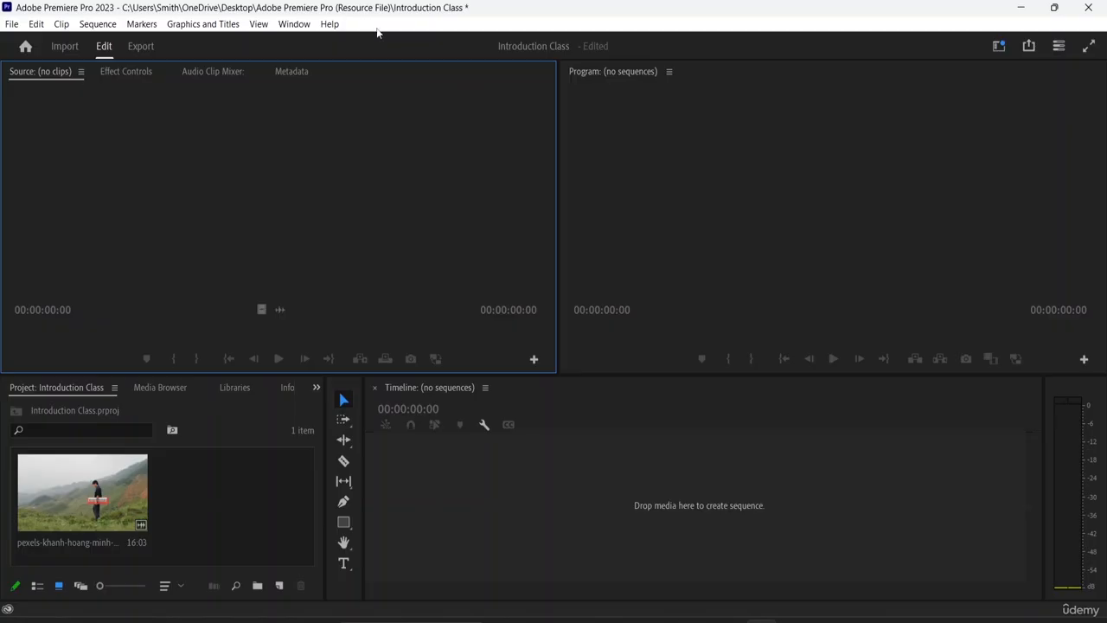
click(290, 26)
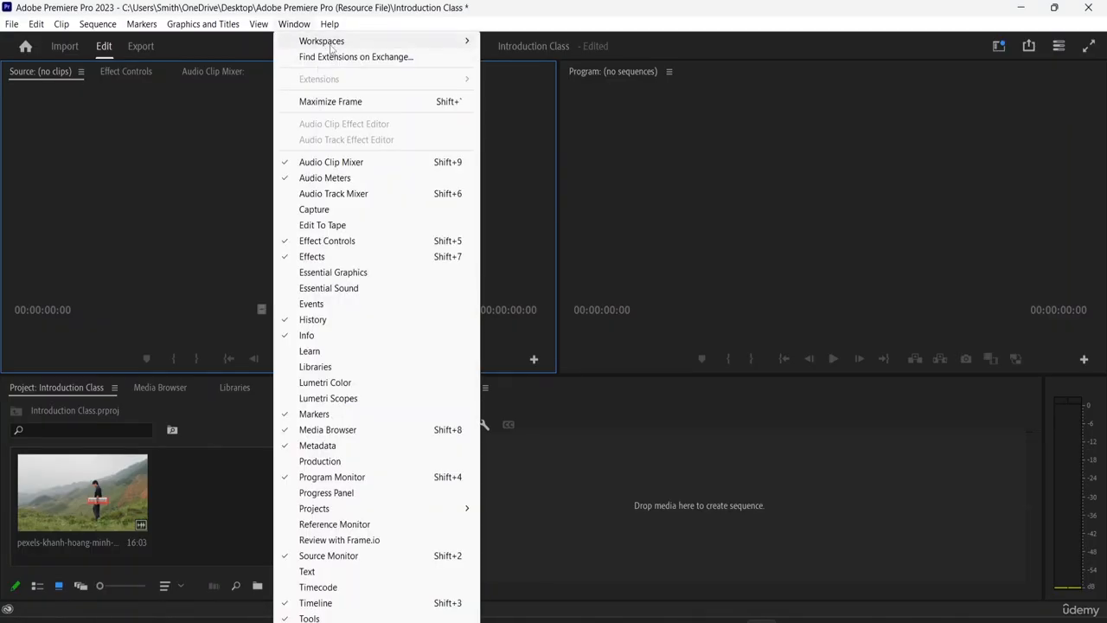
mouse_move(363, 40)
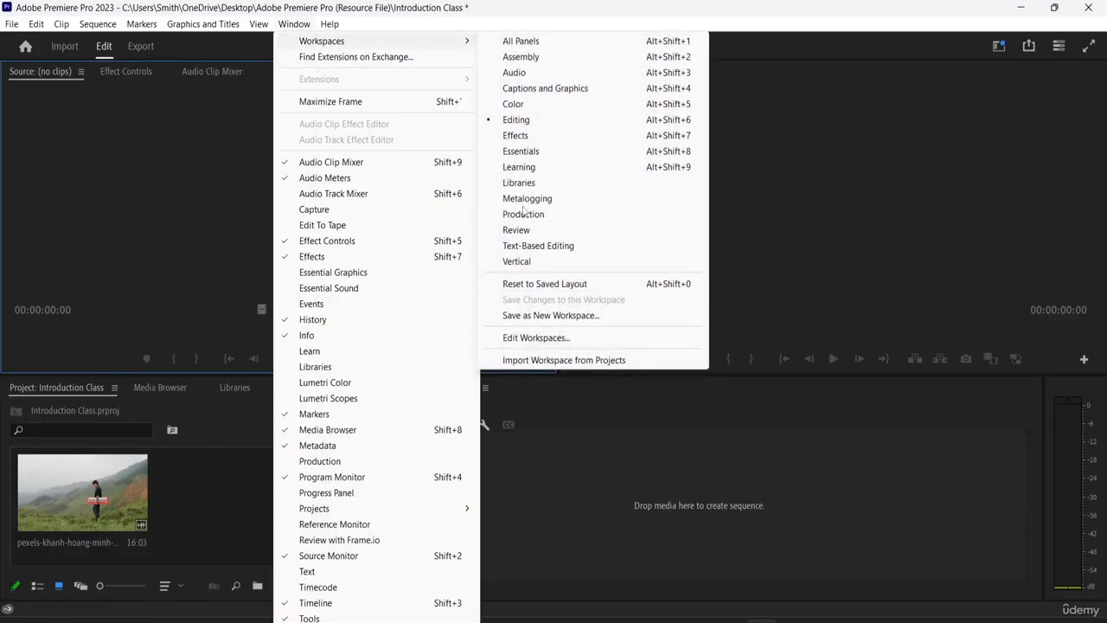
click(820, 175)
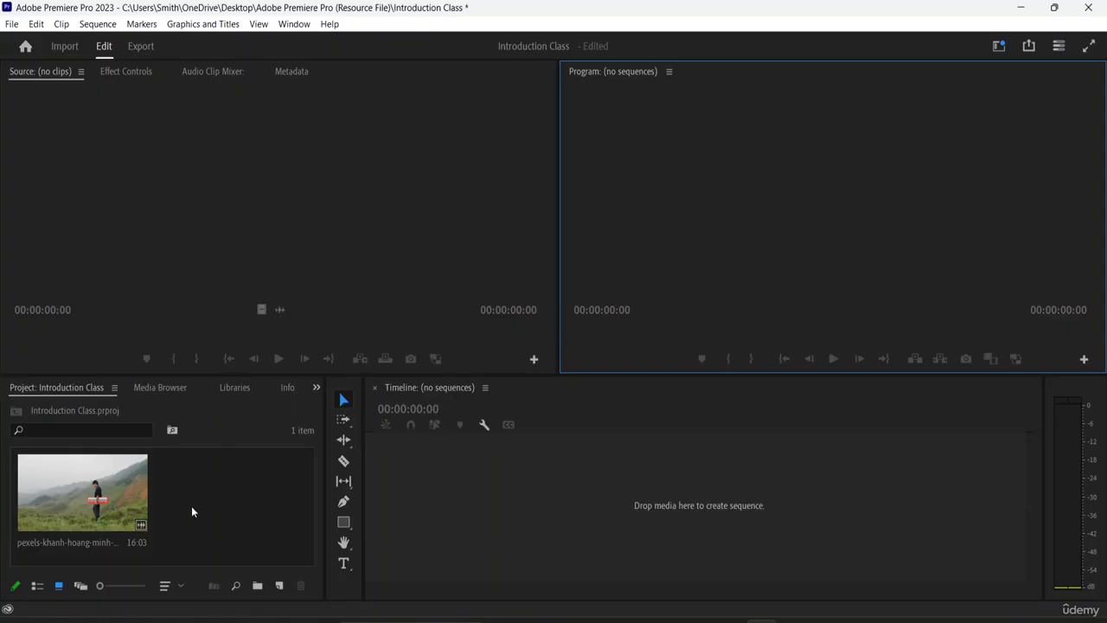
- Import the clip pexels_videos_3955 (1080p) from the Downloads folder and cut the hillside clip from the project
click(11, 23)
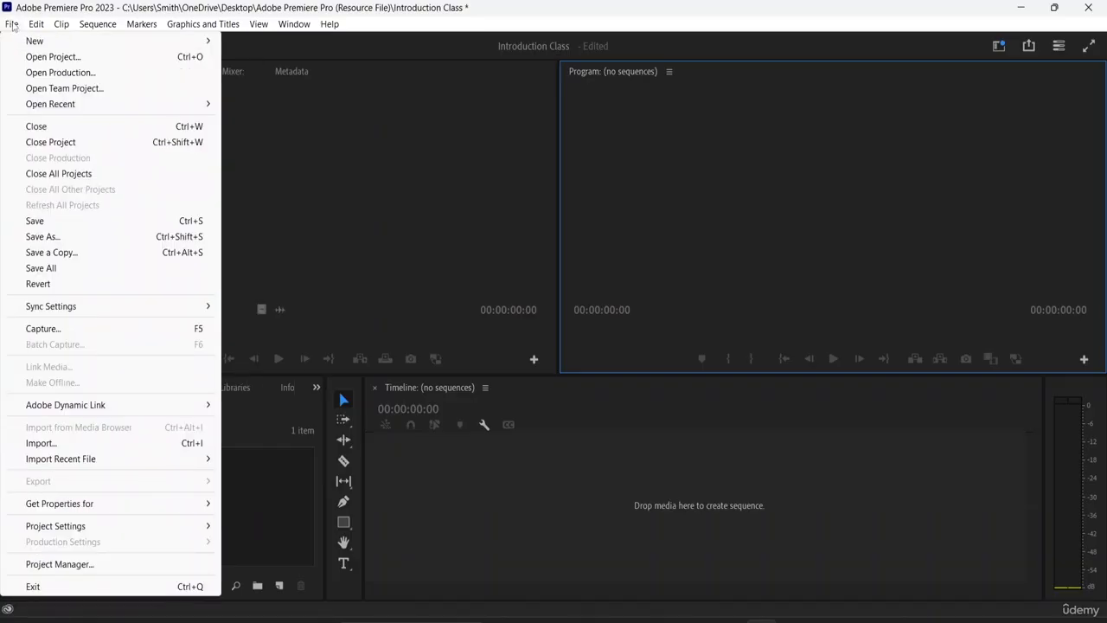
mouse_move(36, 24)
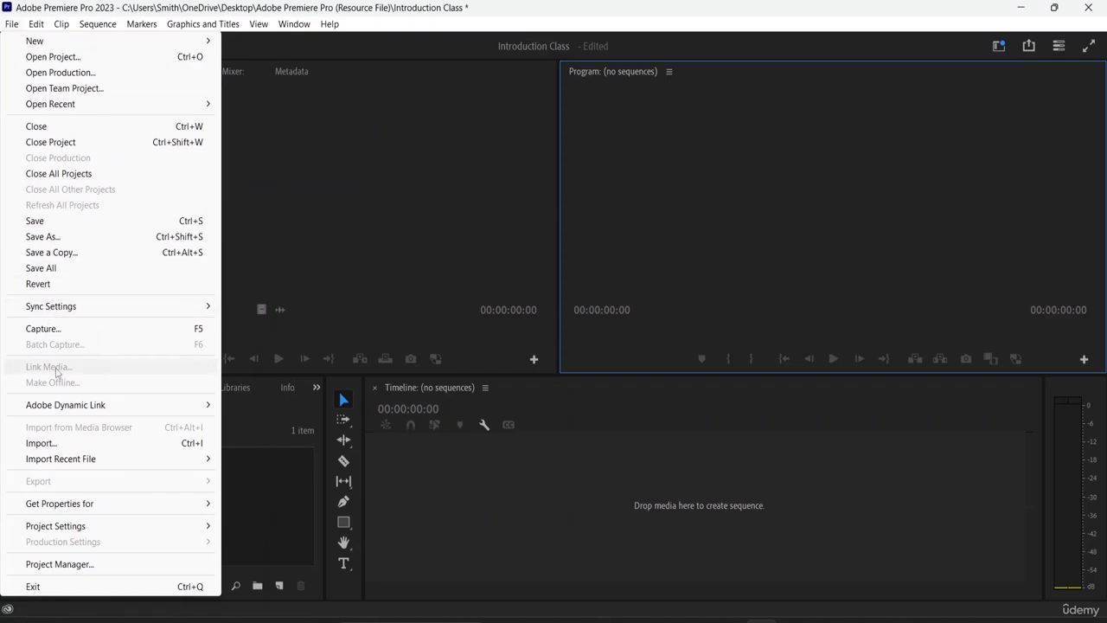
click(64, 443)
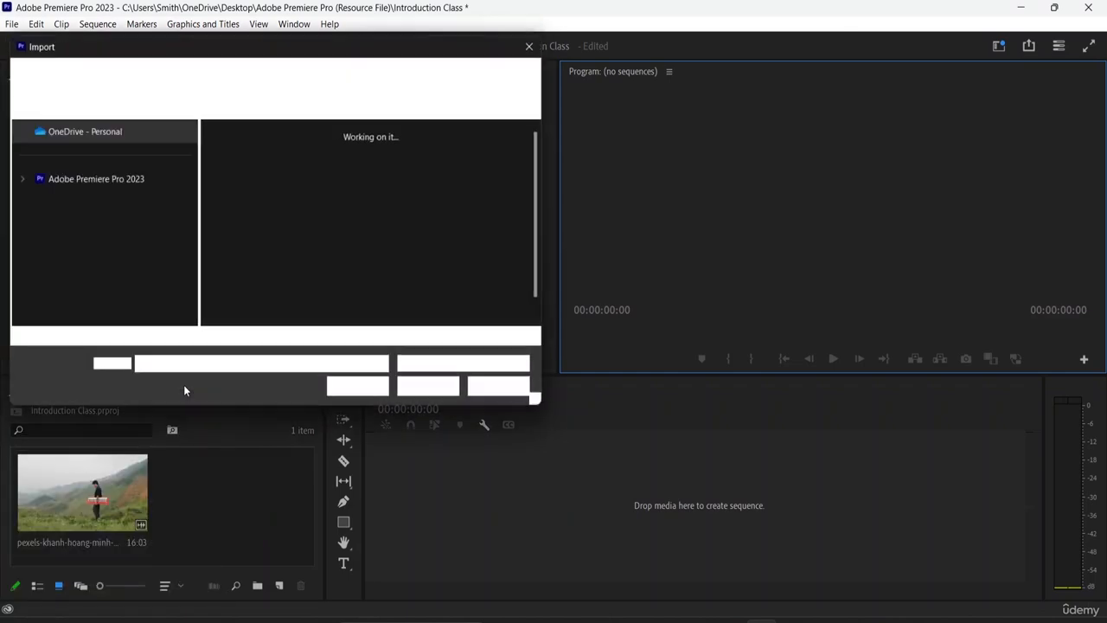
scroll(350, 266, down, 1)
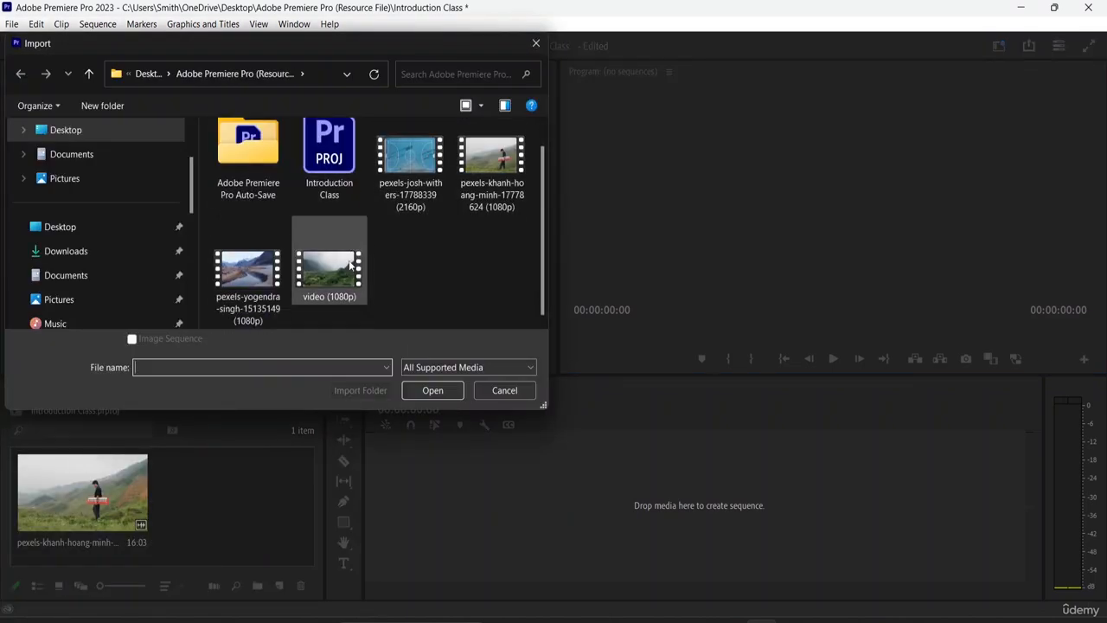
click(67, 251)
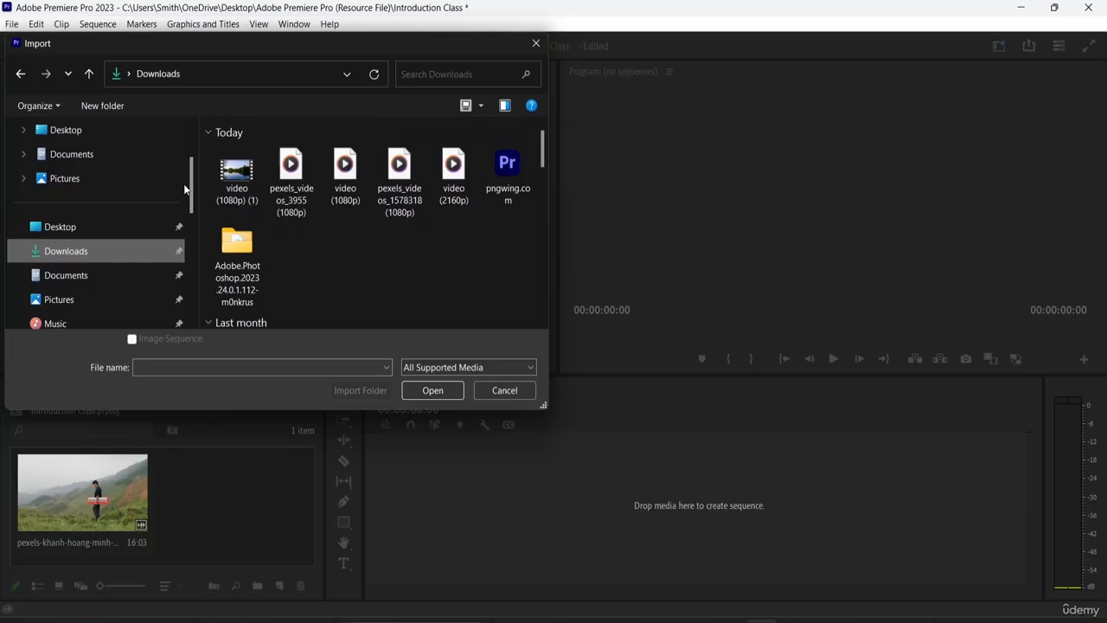
click(292, 184)
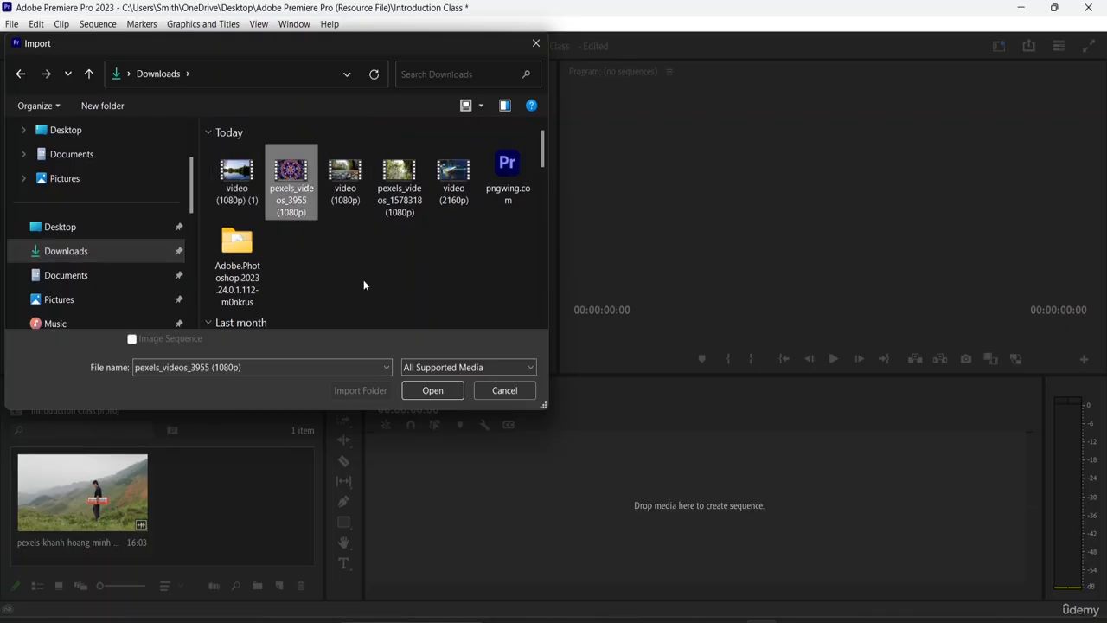
click(426, 389)
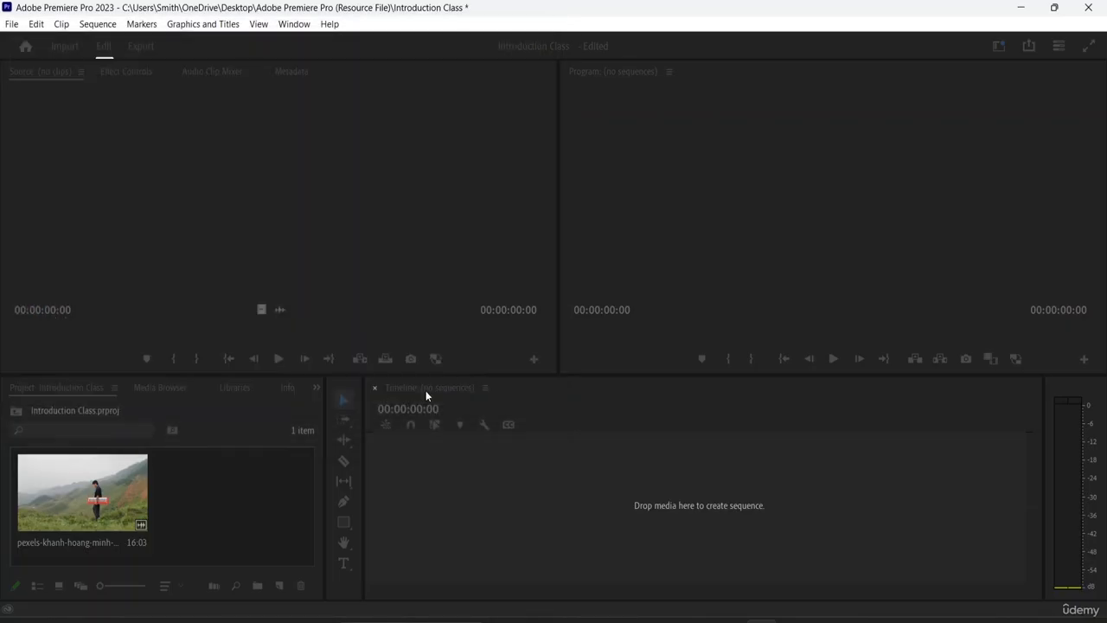
right_click(140, 482)
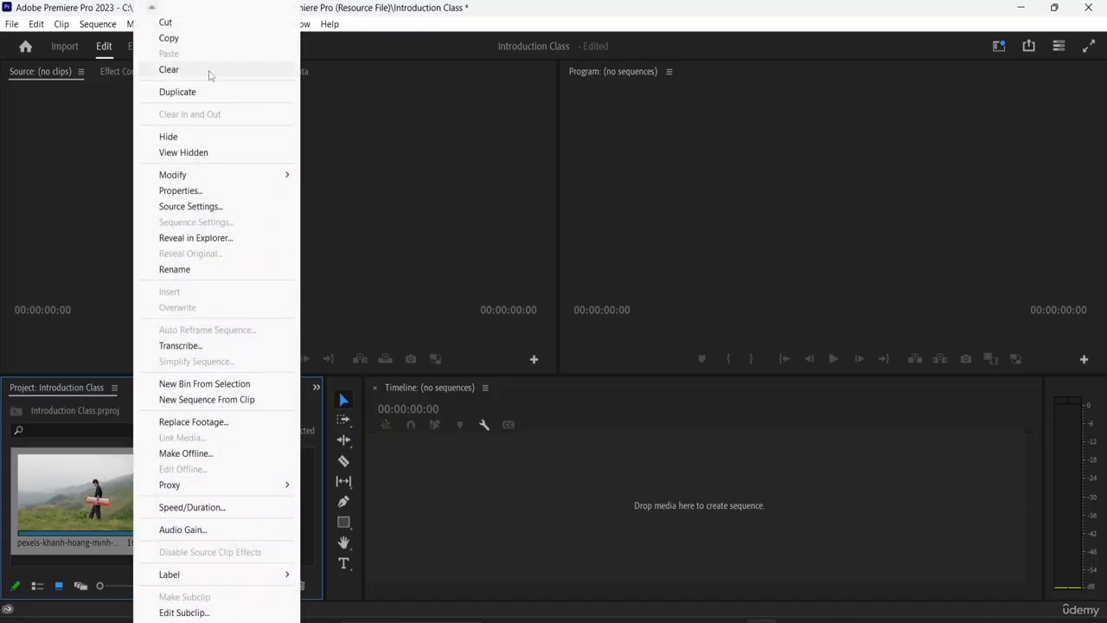
click(201, 24)
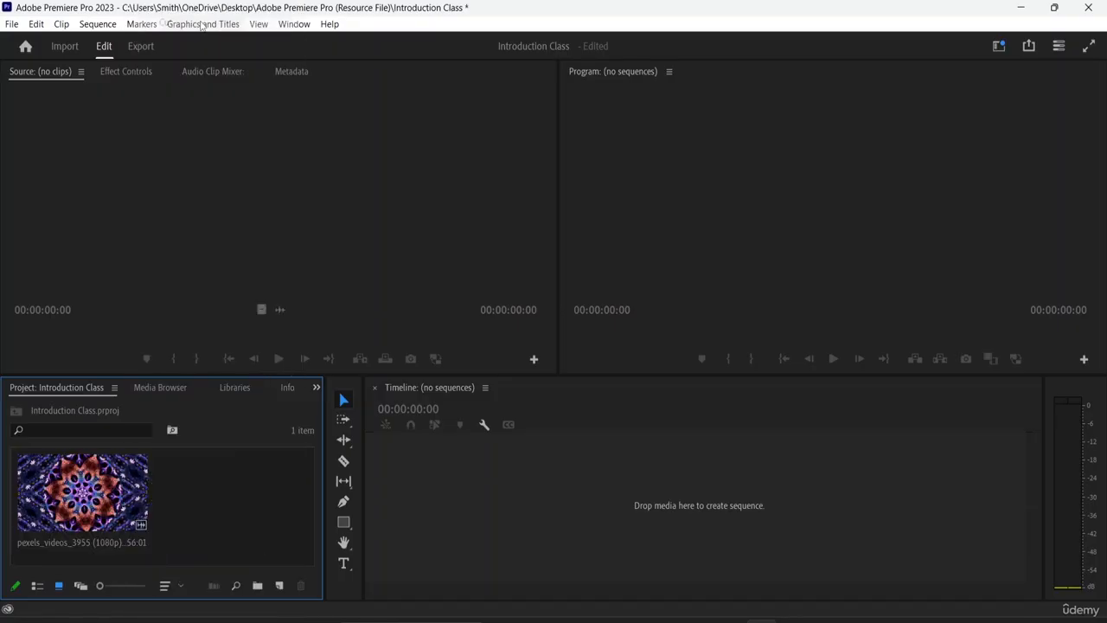
- Create a sequence by placing the pexels_videos_3955 clip in the empty timeline, and rename the sequence as Sequence 1
click(124, 502)
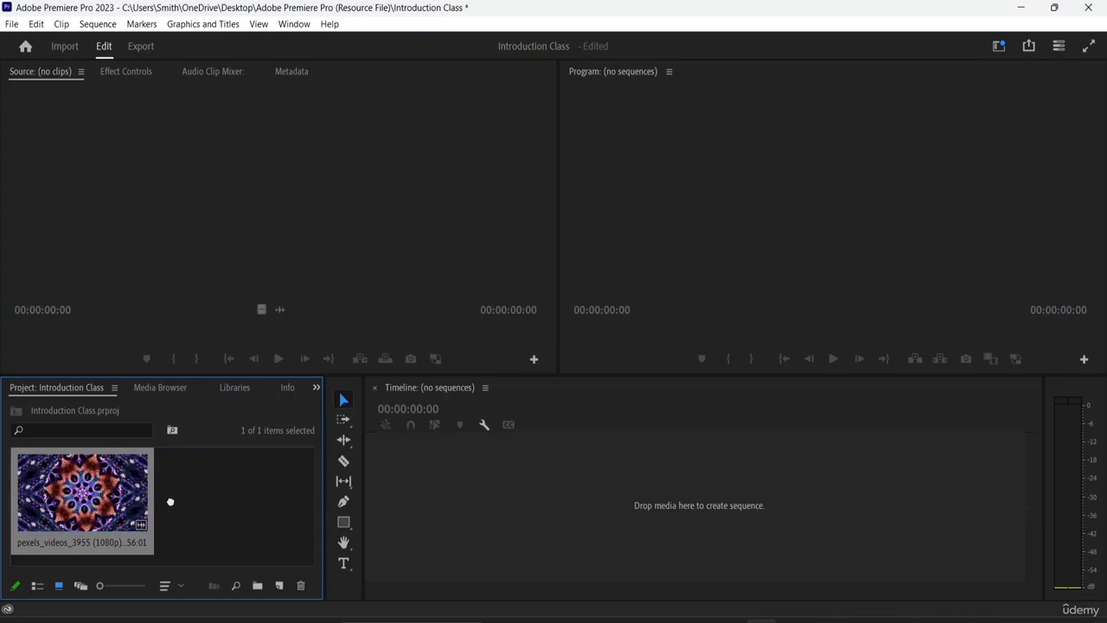
drag(463, 493, 498, 499)
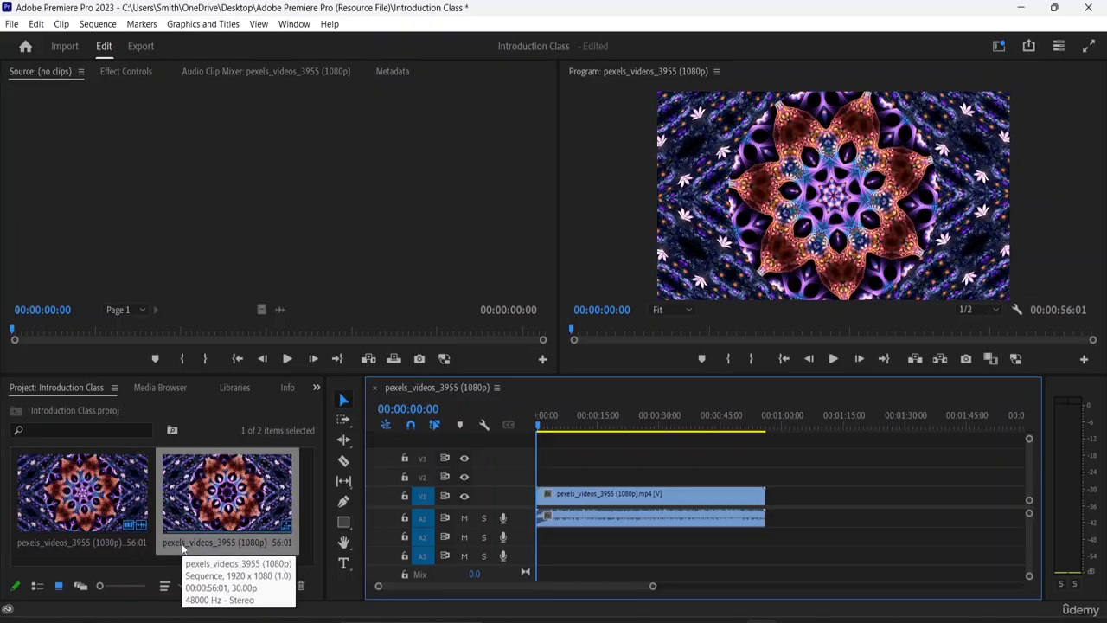
click(183, 543)
click(182, 541)
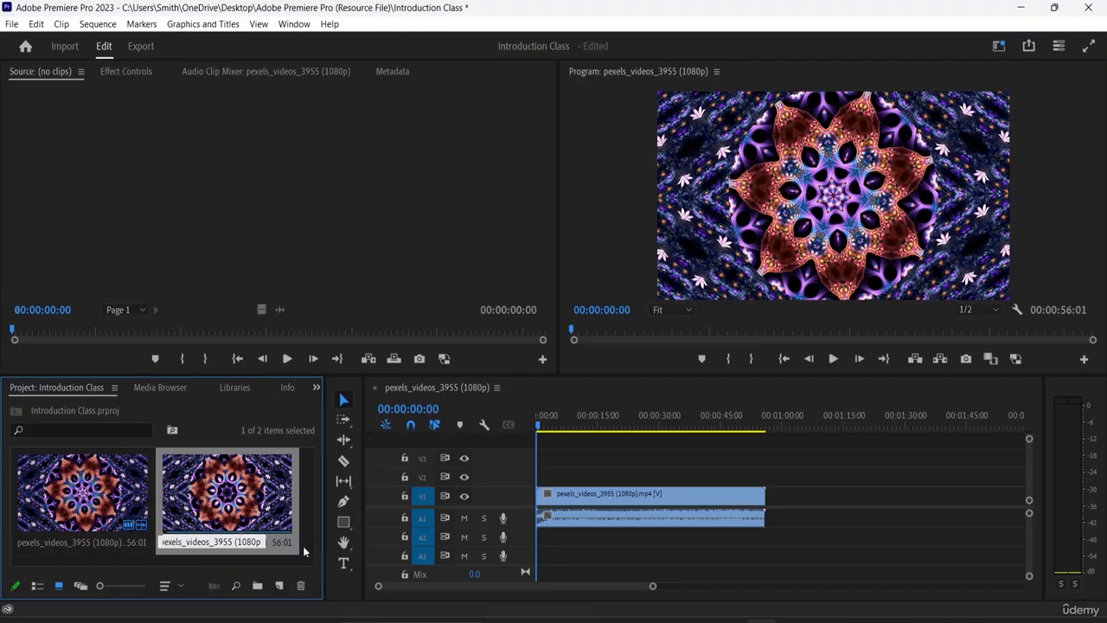
key(BackSpace)
key(BackSpace)
key(BackSpace)
key(BackSpace)
key(BackSpace)
key(BackSpace)
key(BackSpace)
key(BackSpace)
key(BackSpace)
key(BackSpace)
key(BackSpace)
key(BackSpace)
key(BackSpace)
key(BackSpace)
key(BackSpace)
key(BackSpace)
key(BackSpace)
key(BackSpace)
key(BackSpace)
key(BackSpace)
text(Sequence 1)
key(Tab)
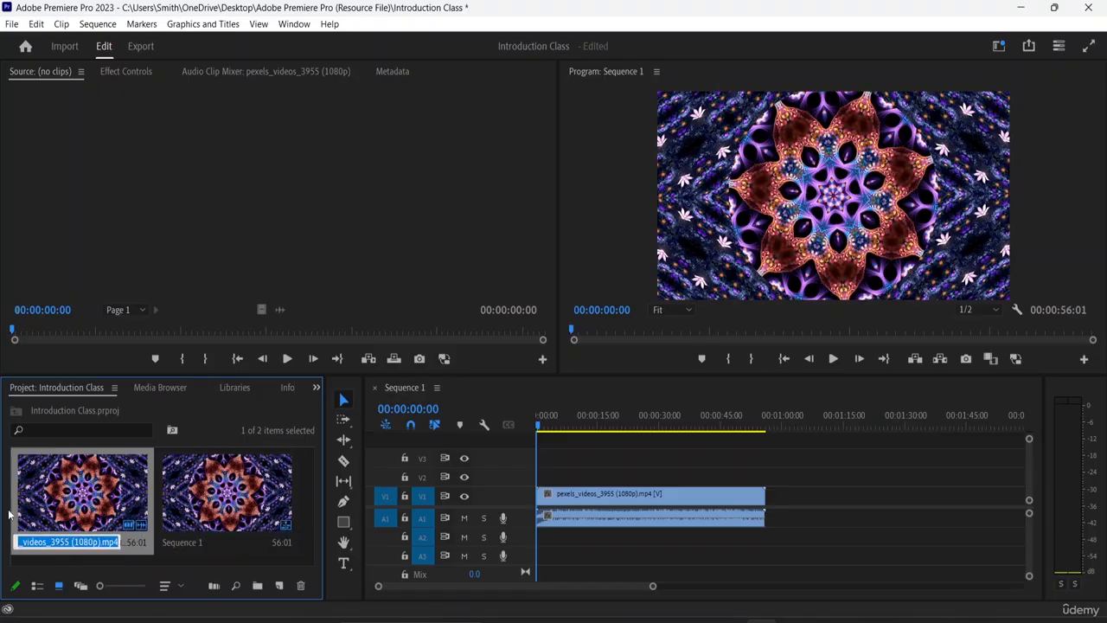
click(162, 559)
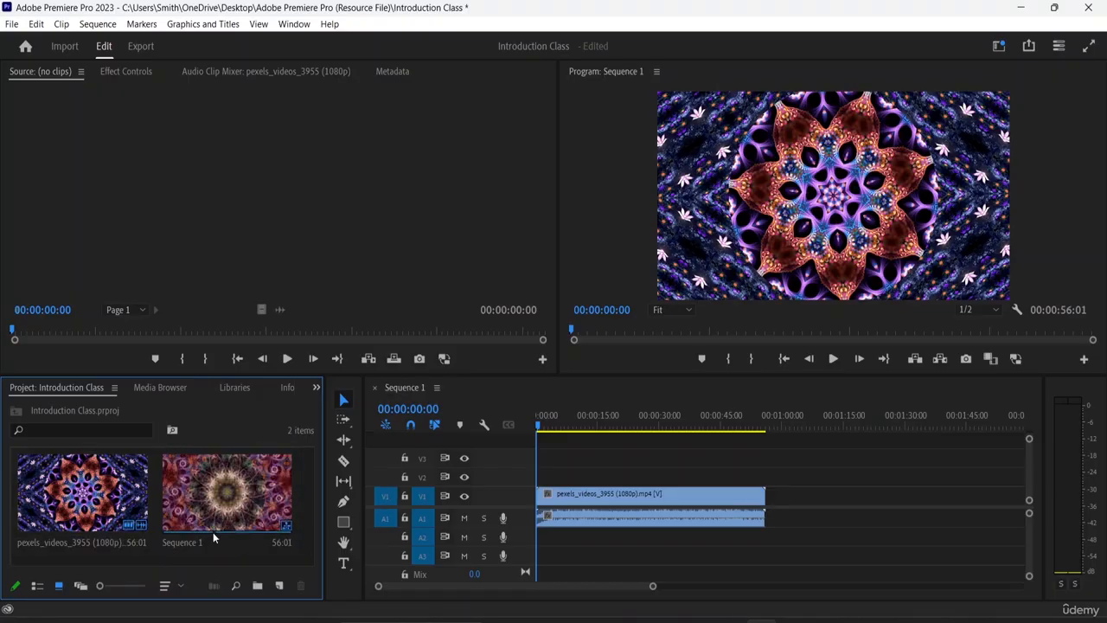
click(245, 530)
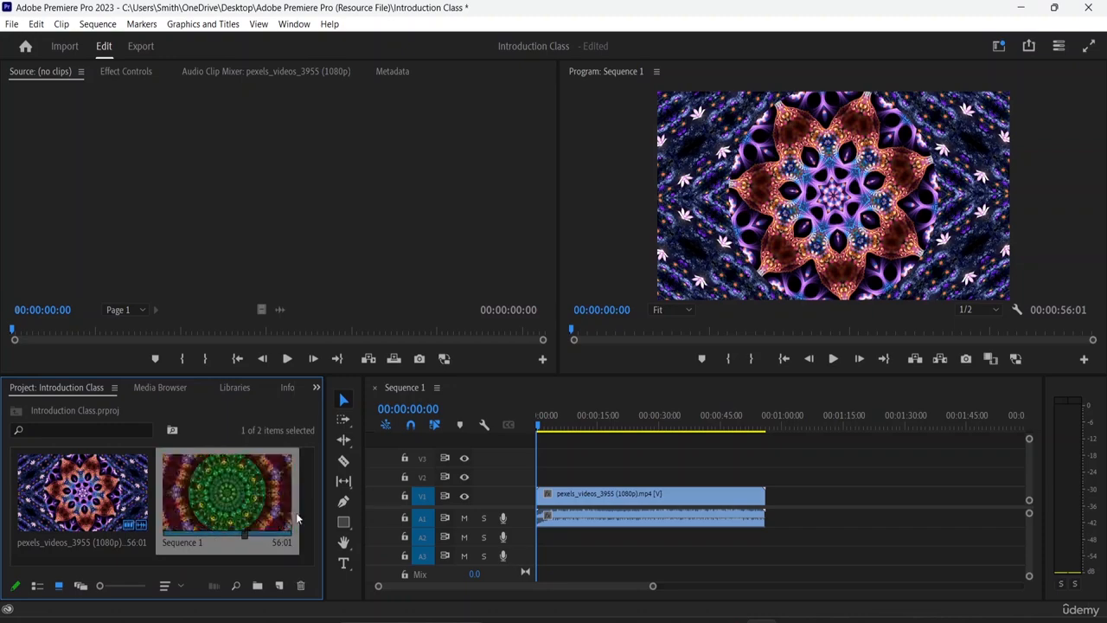
click(295, 494)
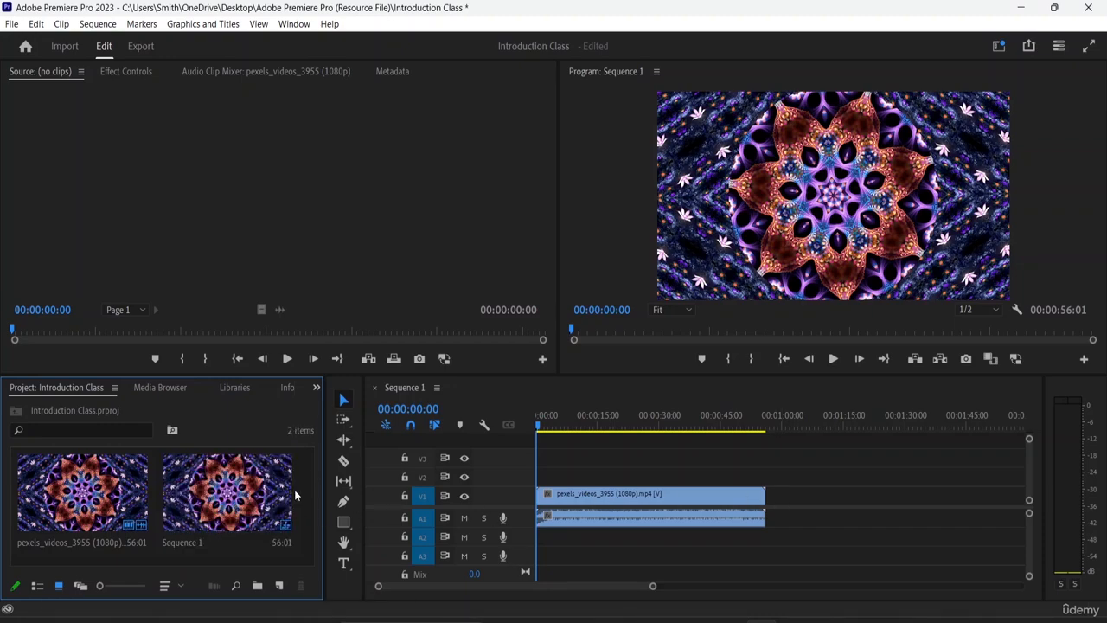
click(83, 493)
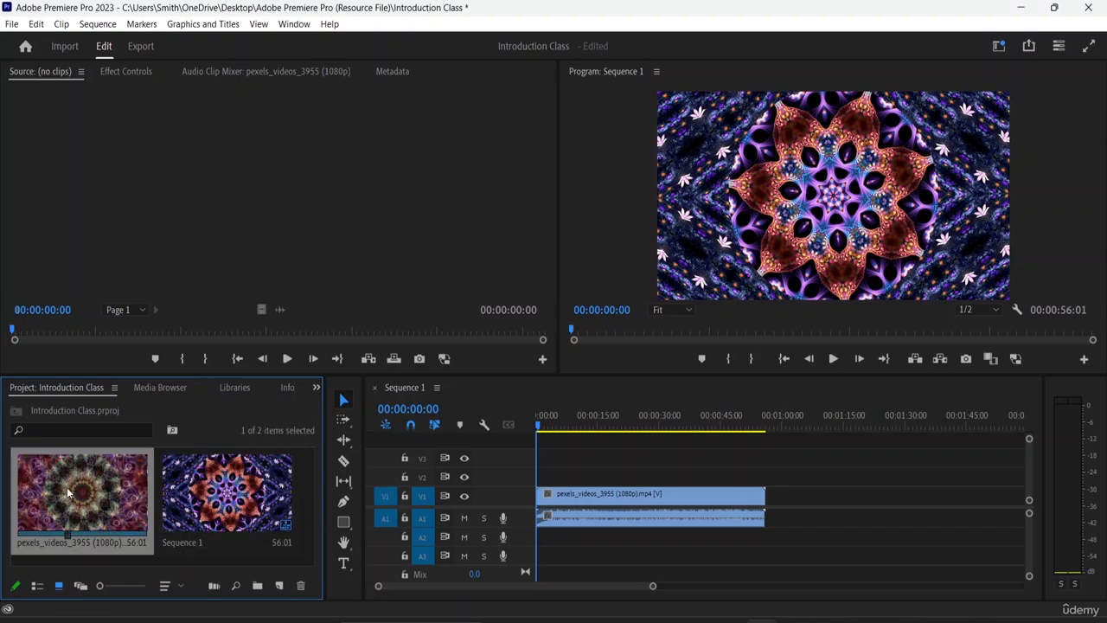
click(255, 541)
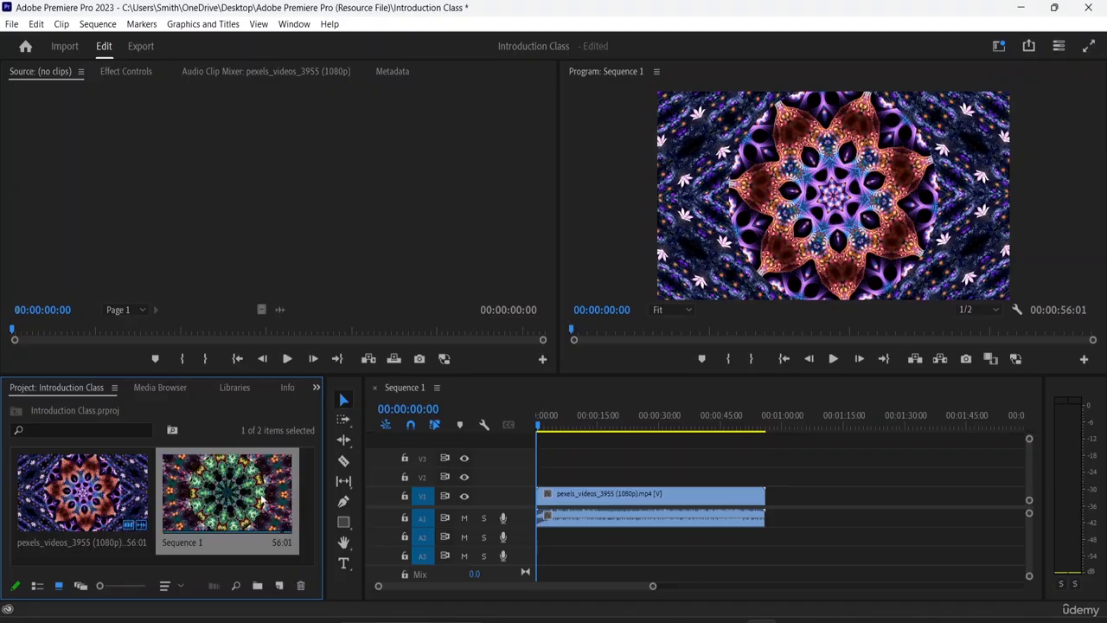
click(12, 25)
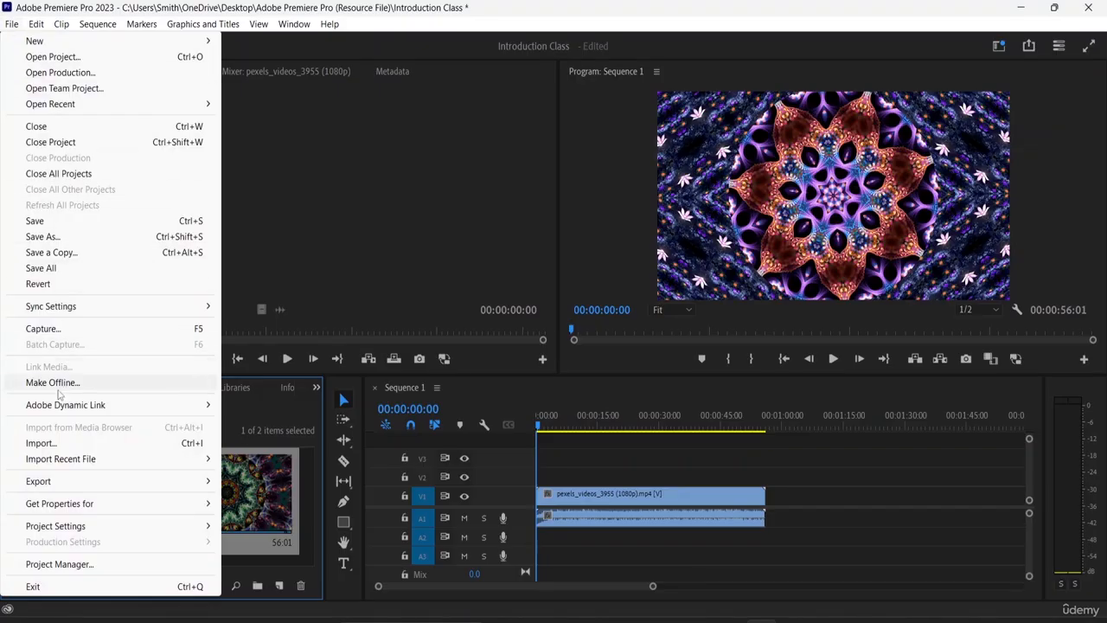
click(57, 446)
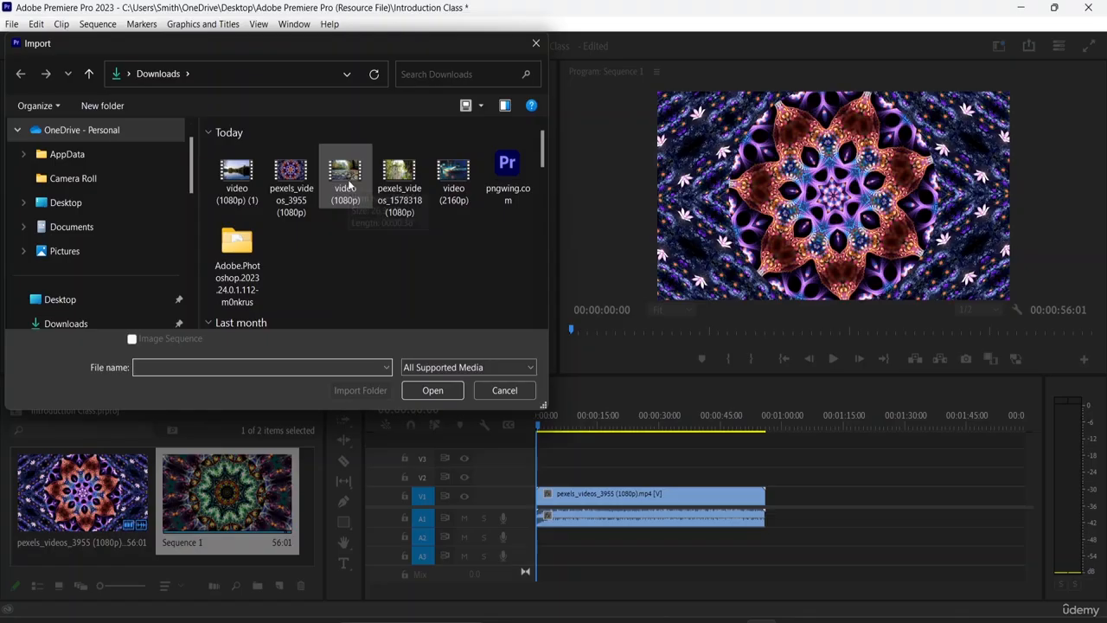
click(453, 173)
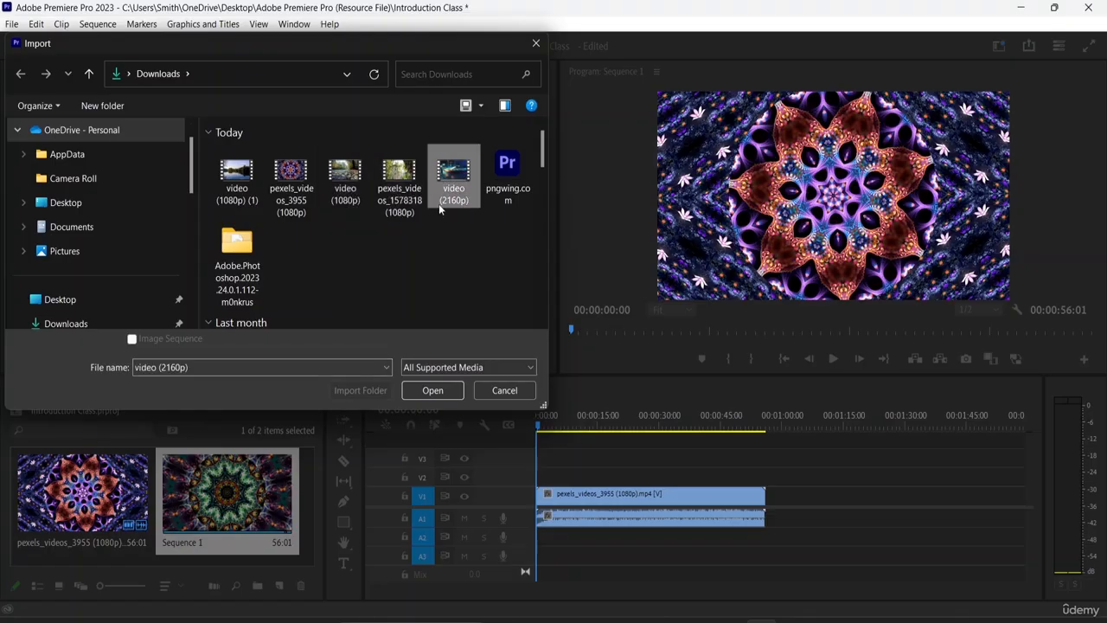
click(399, 182)
click(429, 390)
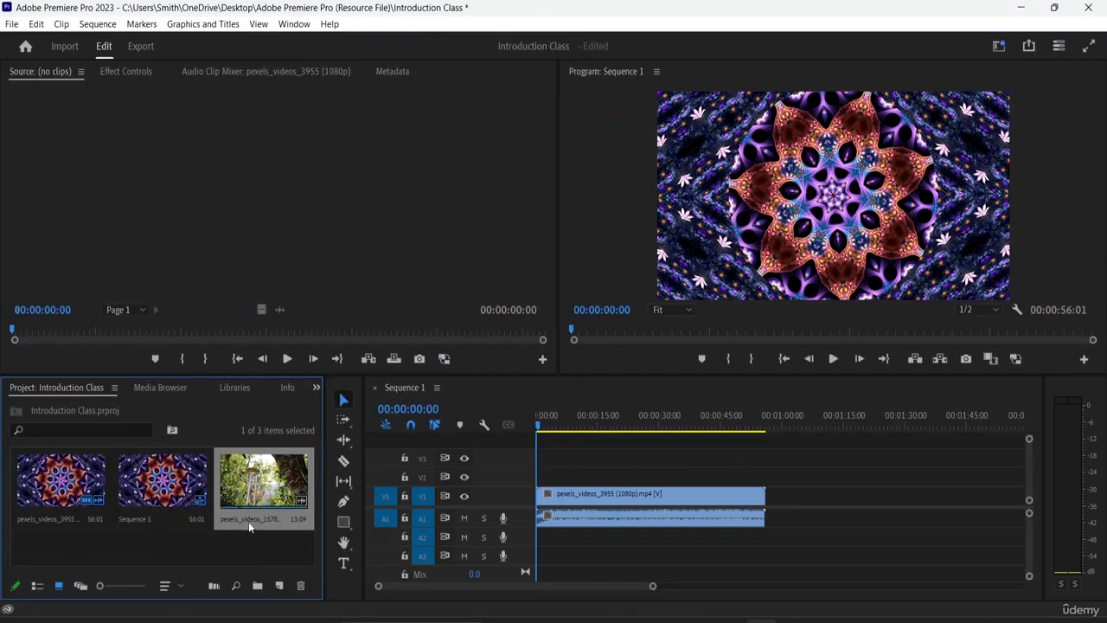
- Place the newly imported garden clip on tracks V1 and A1 of Sequence 1, directly after the kaleidoscope clip
click(247, 520)
click(288, 543)
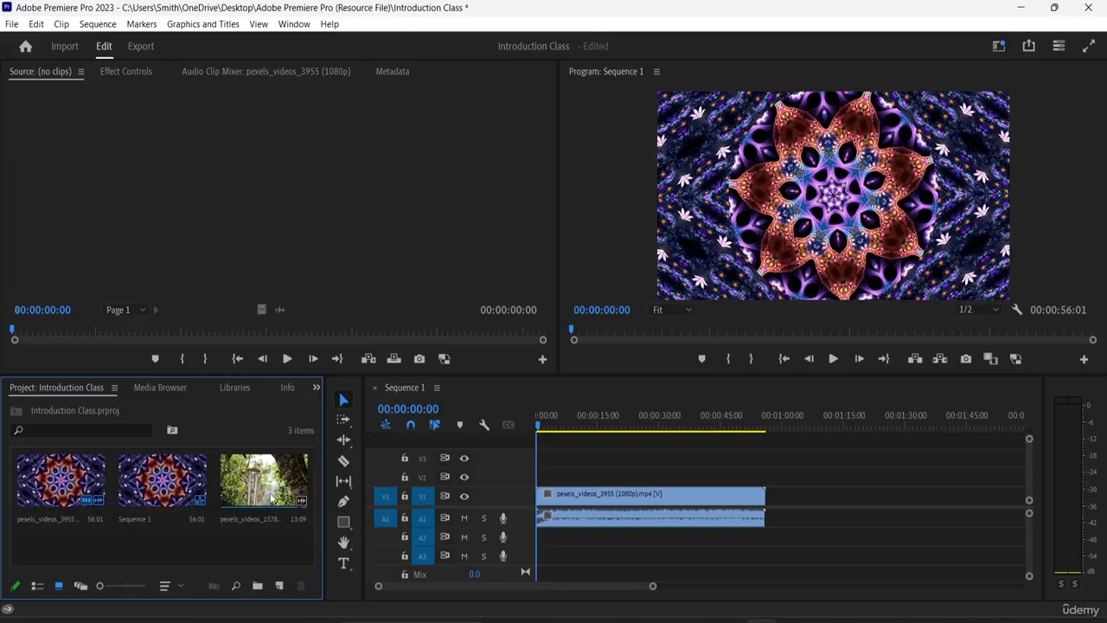
drag(272, 489, 772, 508)
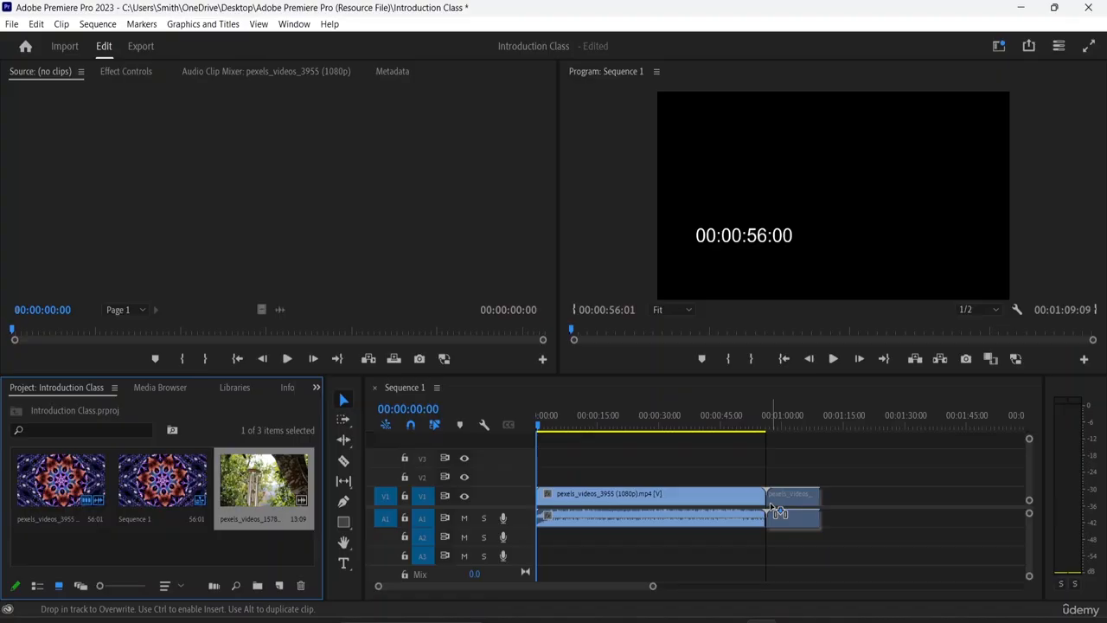
drag(774, 510, 773, 511)
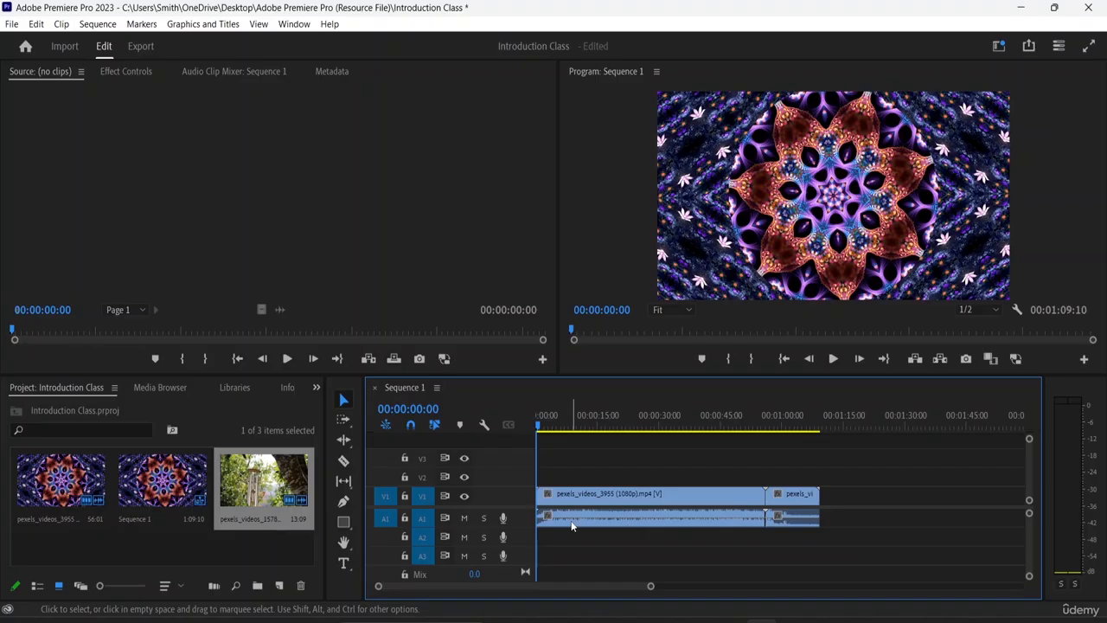
- Move the second clip away from the first on the timeline to leave a gap, and undo the move
mouse_move(294, 503)
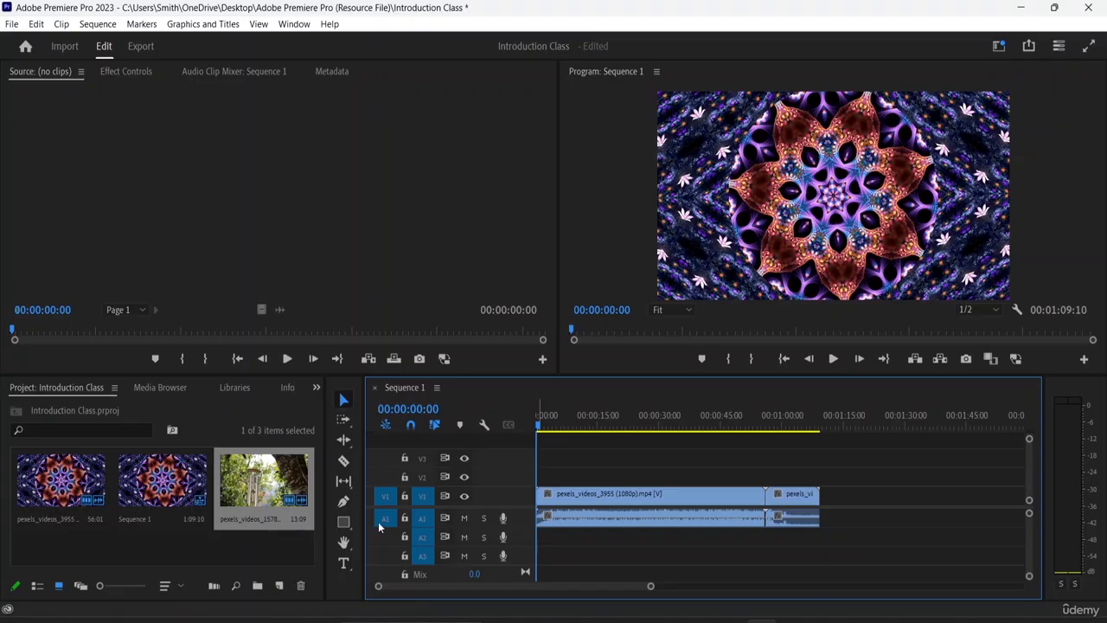
click(788, 491)
drag(790, 491, 909, 520)
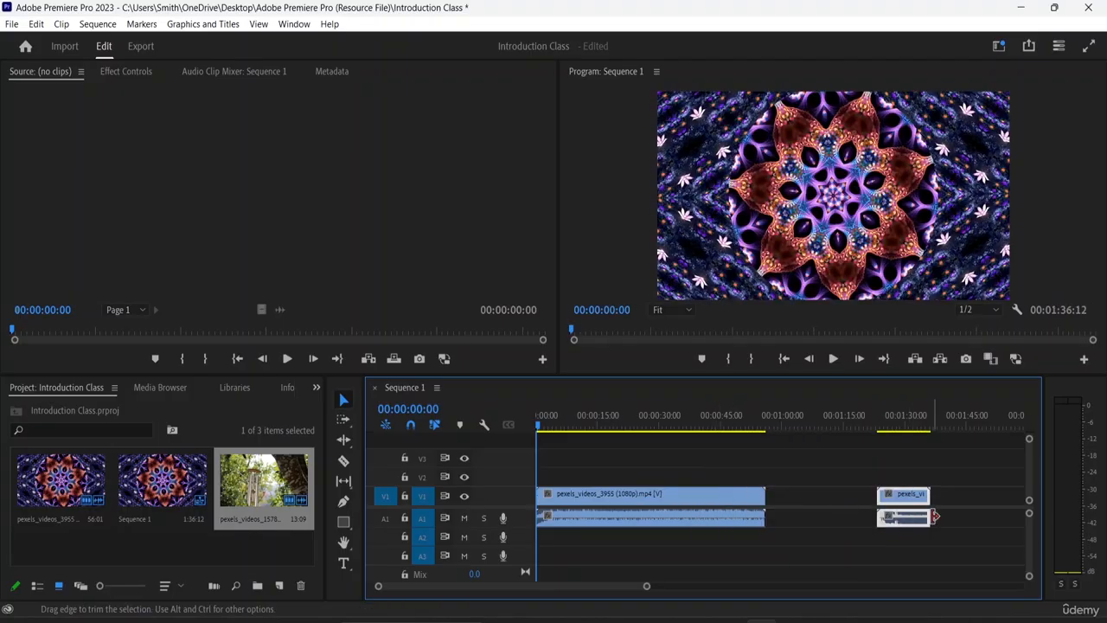
key(ctrl+z)
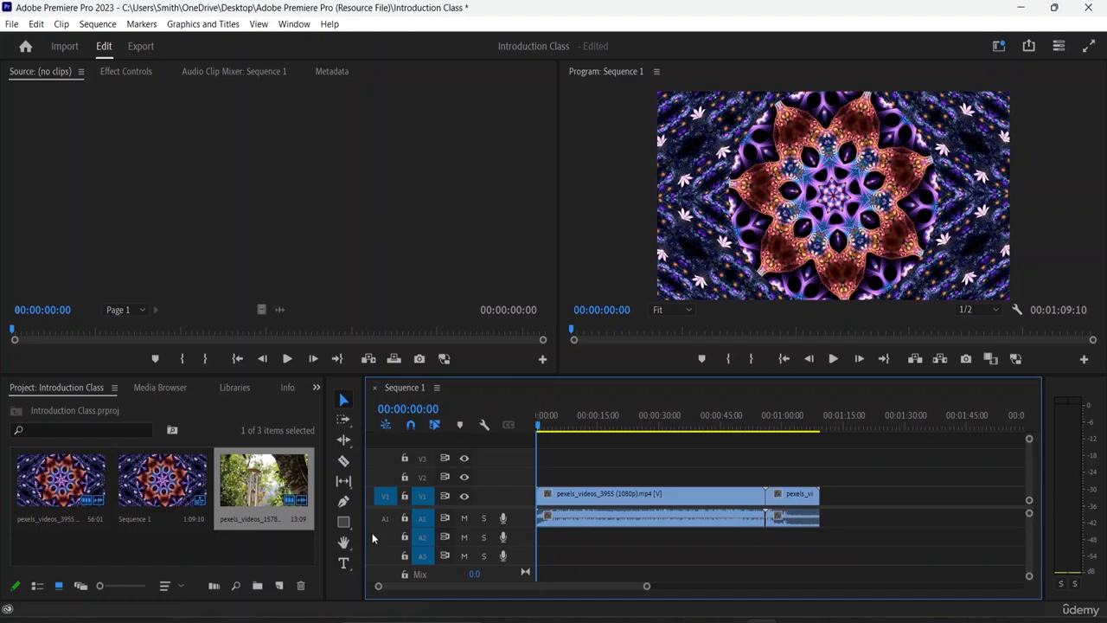
mouse_move(709, 501)
mouse_down()
mouse_move(772, 507)
mouse_move(711, 508)
mouse_up()
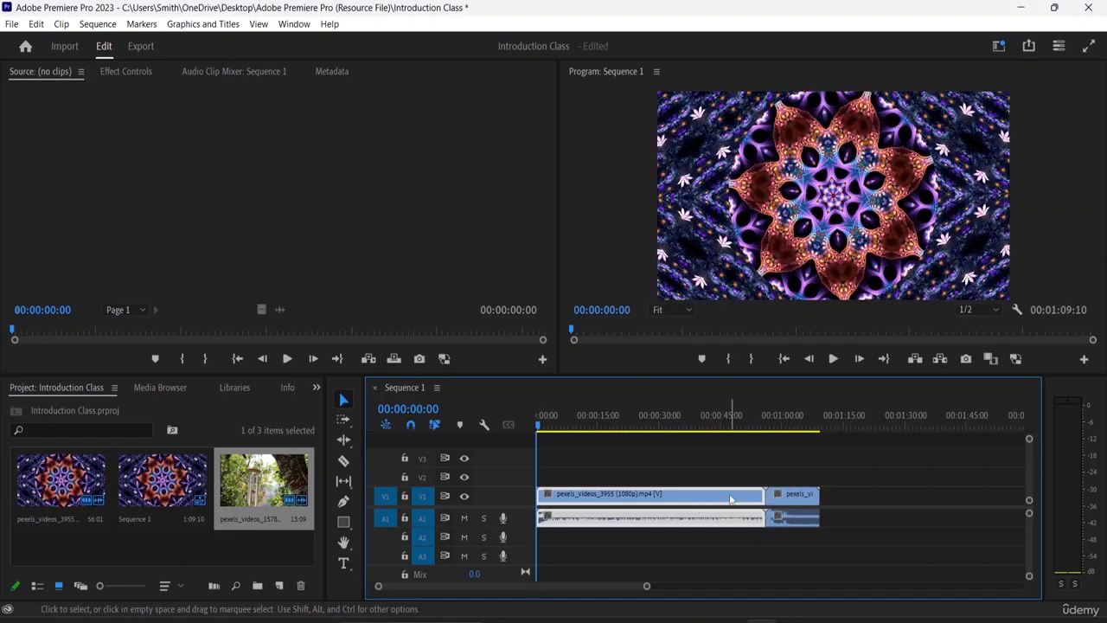
drag(784, 511, 787, 503)
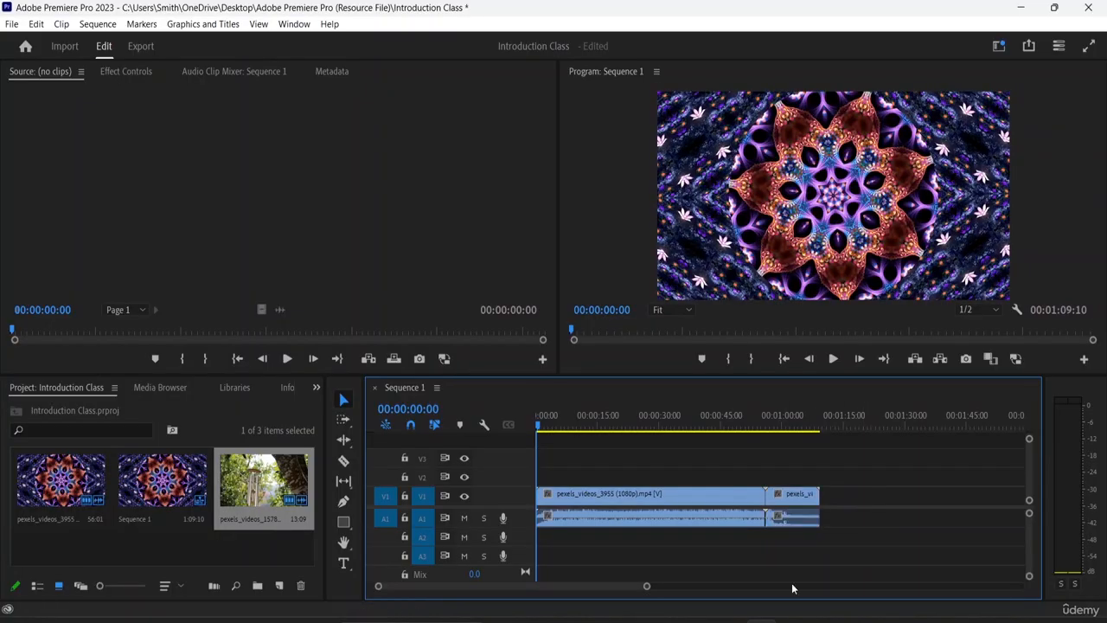
click(556, 519)
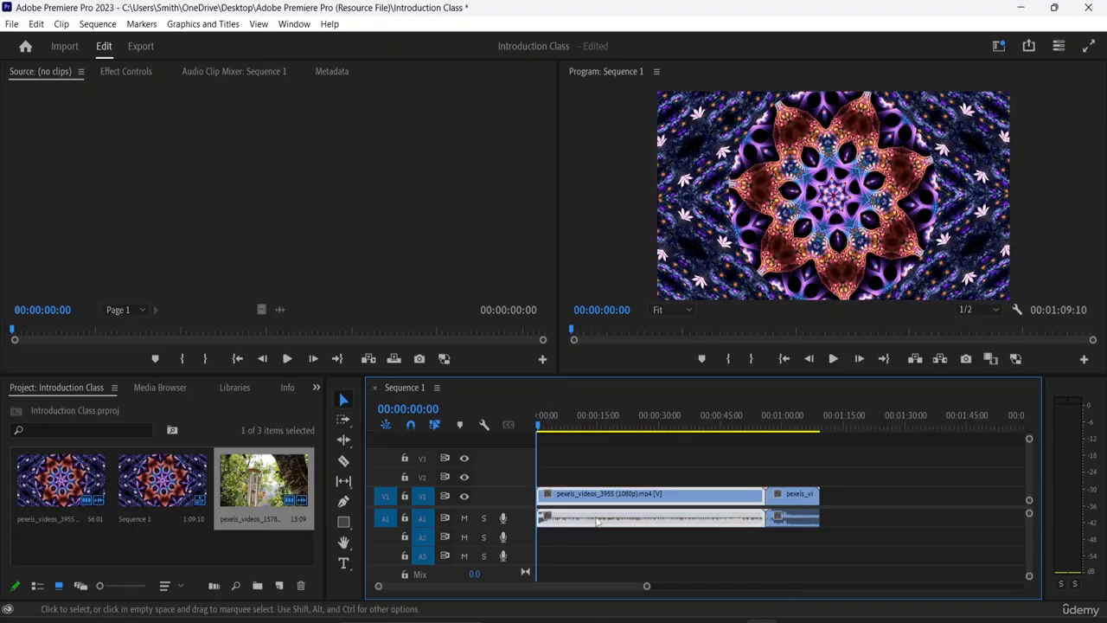
mouse_move(615, 529)
mouse_down()
mouse_move(691, 562)
mouse_move(618, 547)
mouse_move(606, 516)
mouse_up()
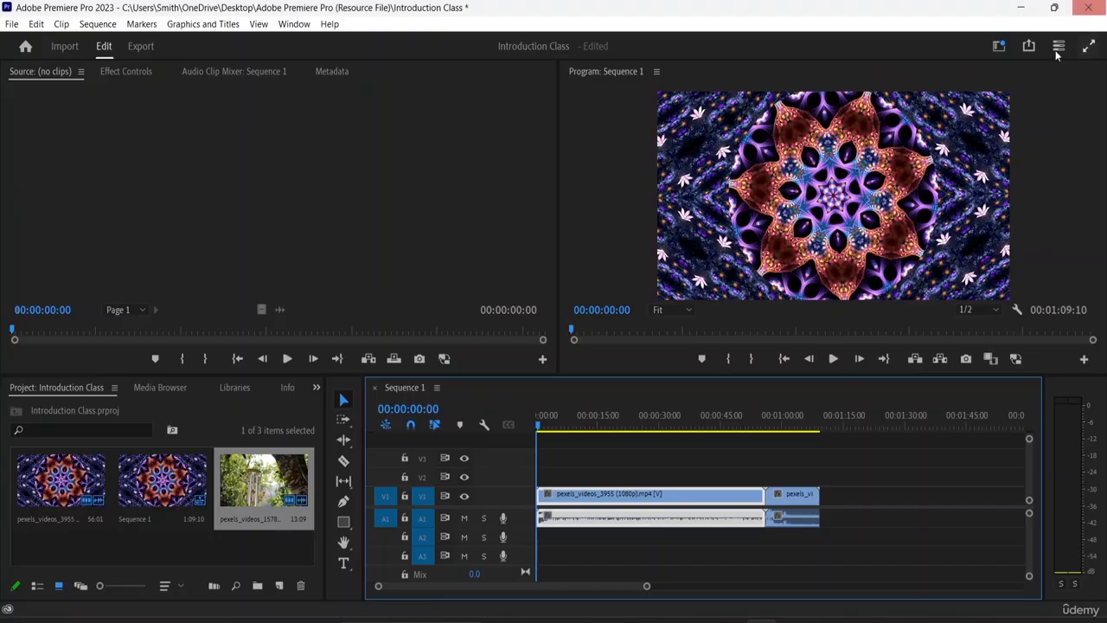
click(319, 231)
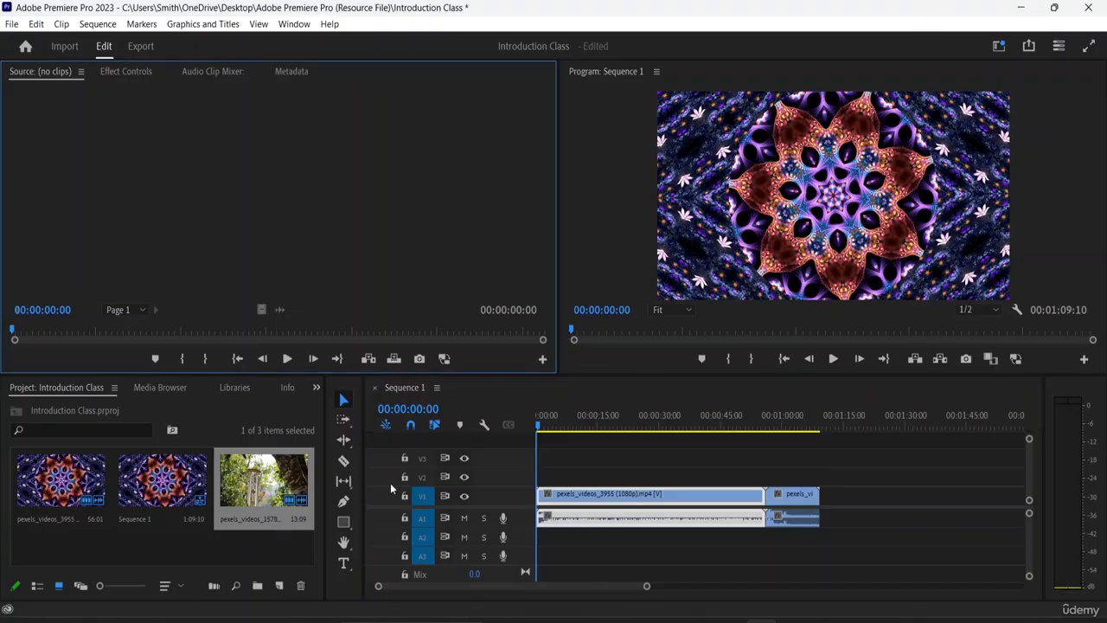
click(344, 383)
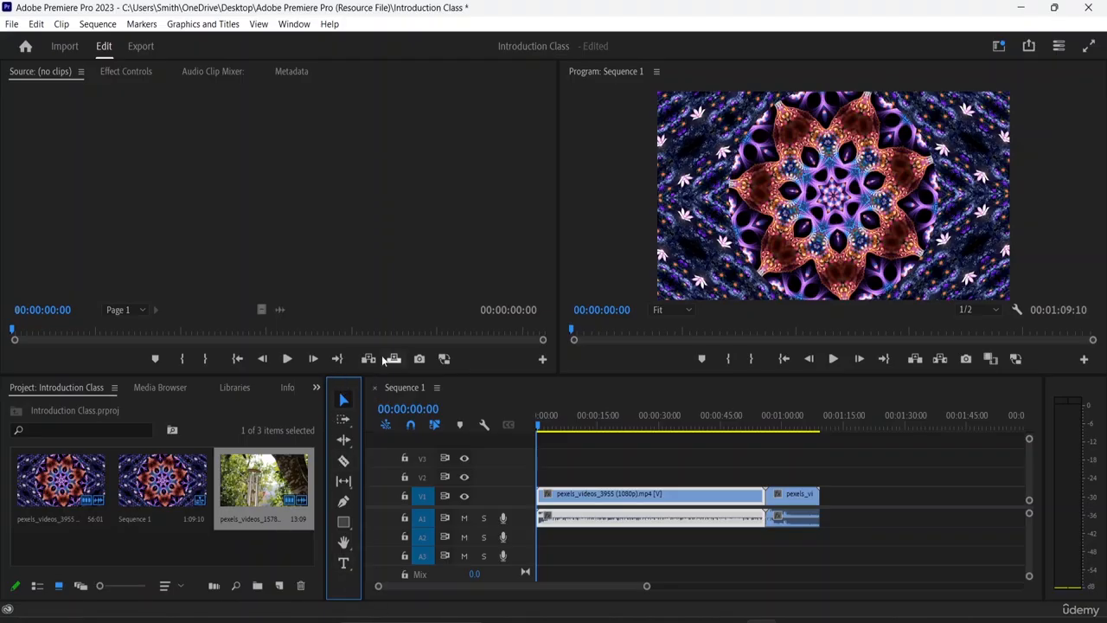
click(327, 179)
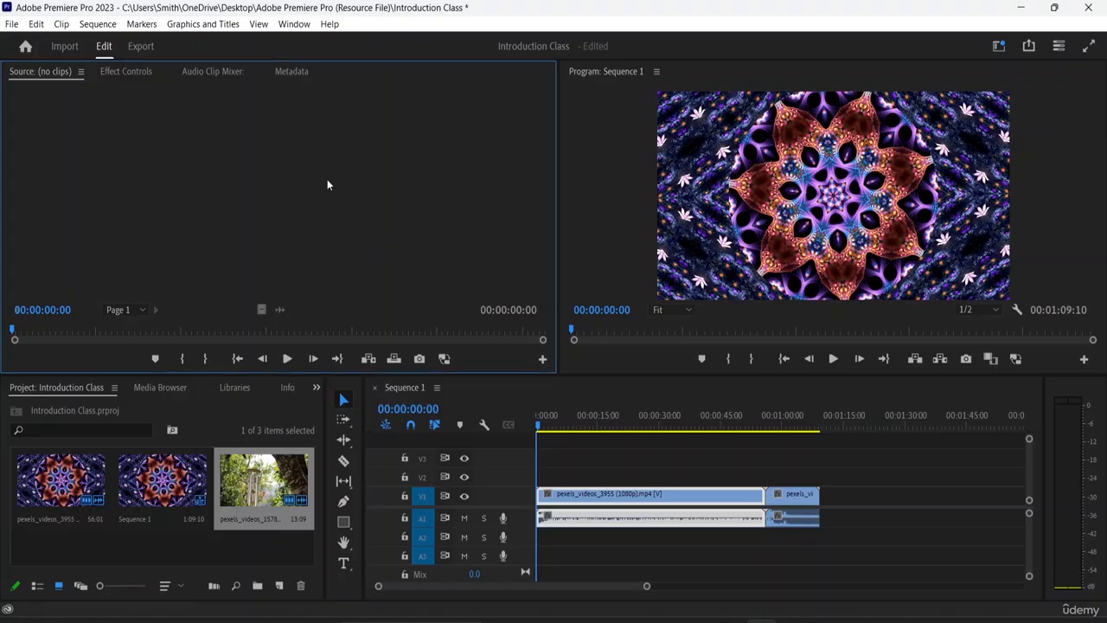
click(599, 168)
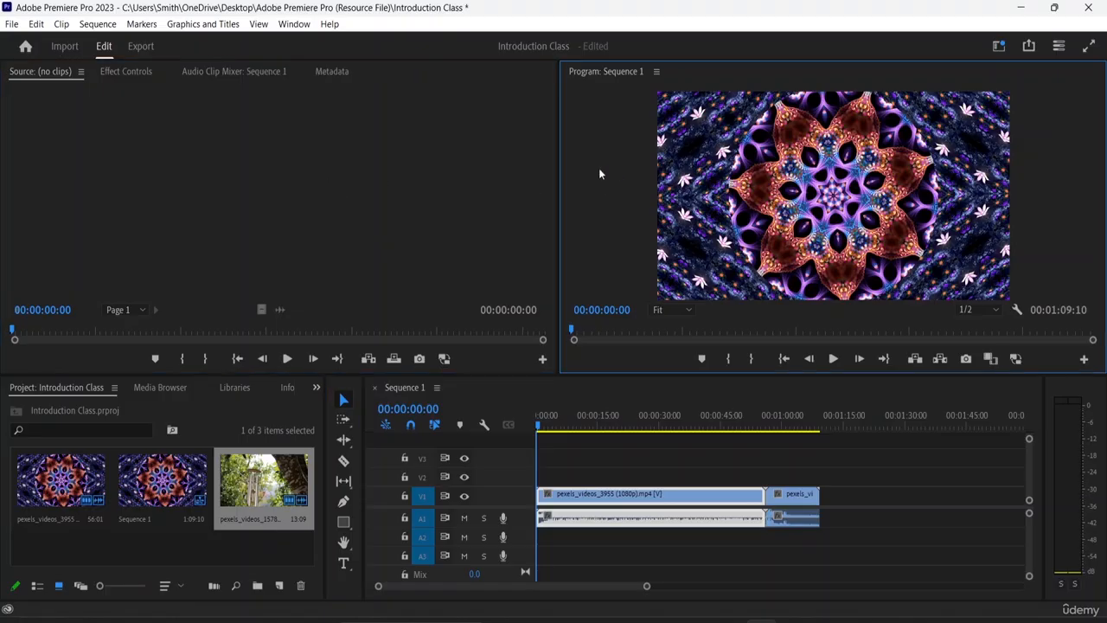
- Examine the kaleidoscope clip around 00:00:19:15 in the timeline, both in close detail and in the full sequence overview
click(617, 412)
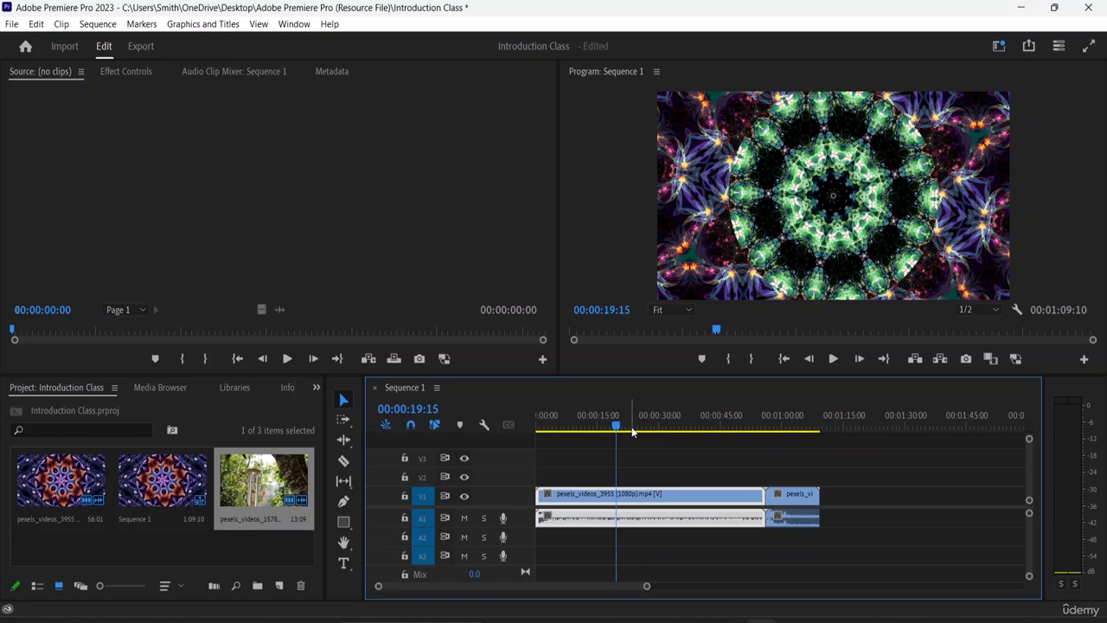
key(equal)
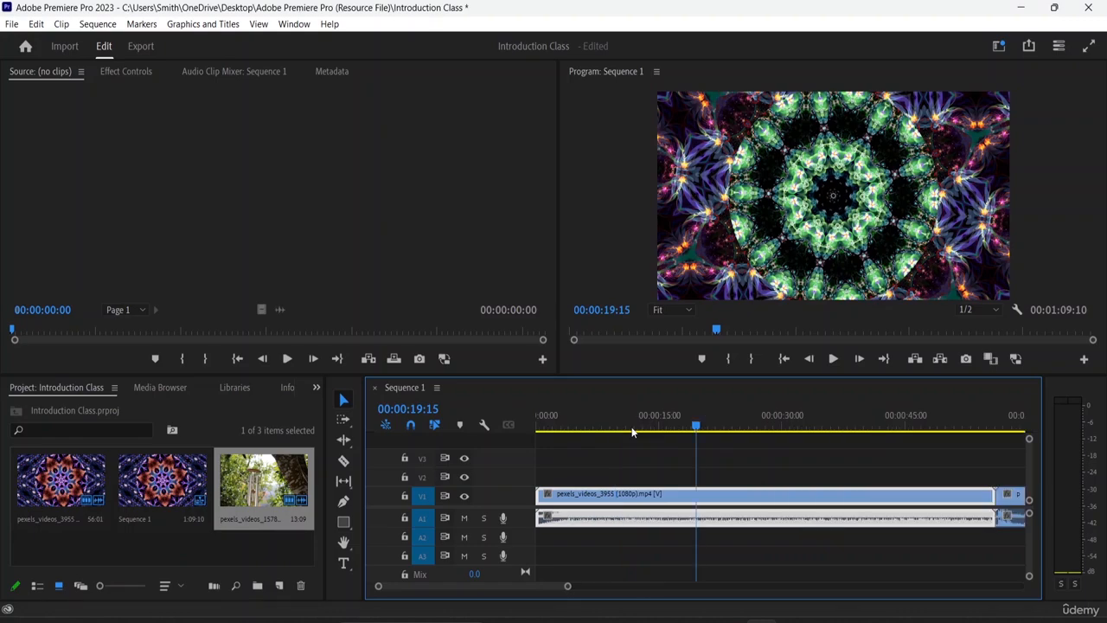
key(equal)
key(equal)
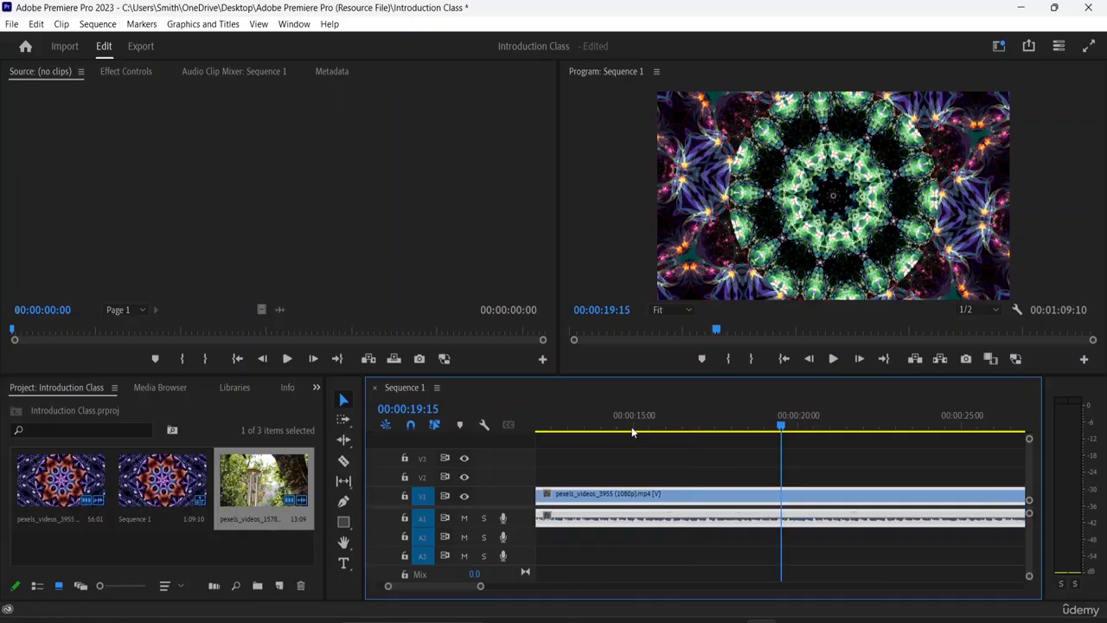
key(minus)
key(minus)
key(minus)
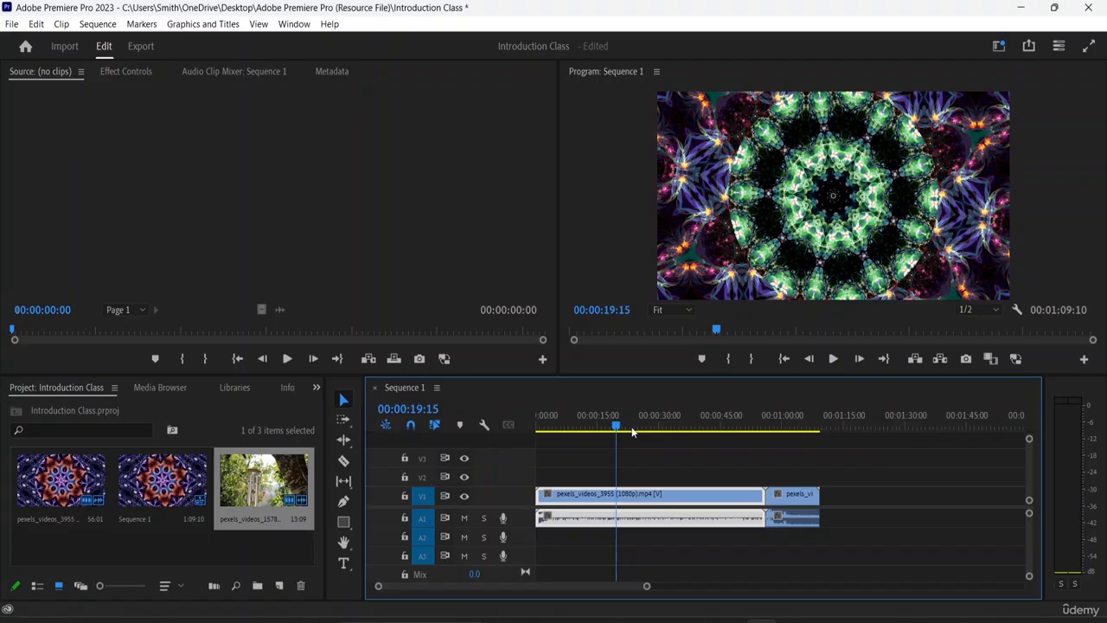
click(528, 217)
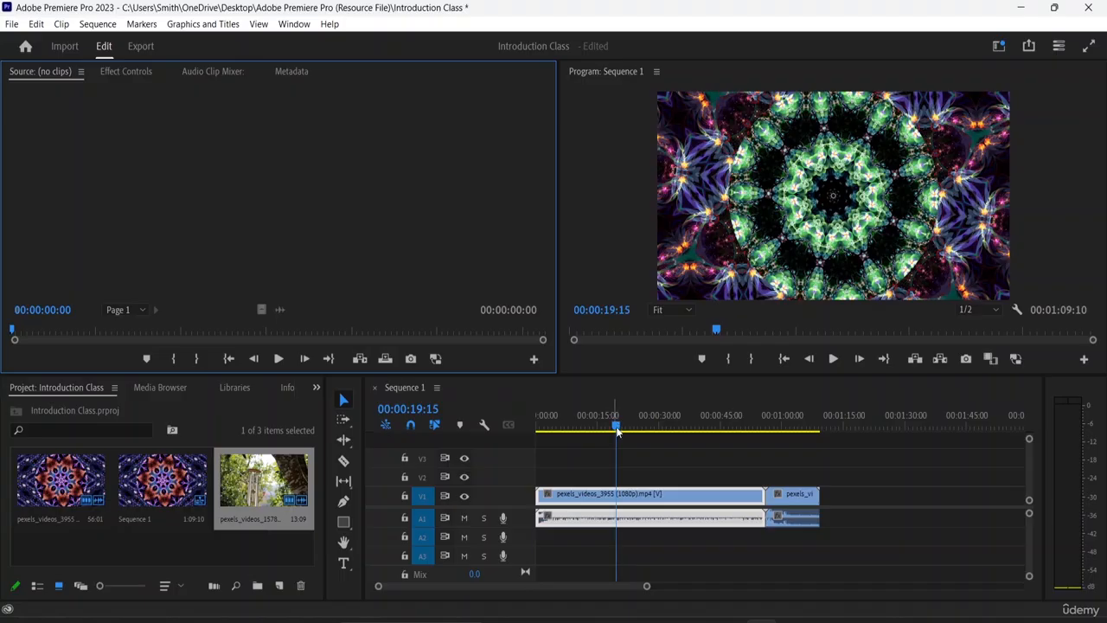
- Scrub the sequence to about 00:00:23:21, return to about 00:00:08:18, and play a few seconds from there
drag(617, 430, 634, 455)
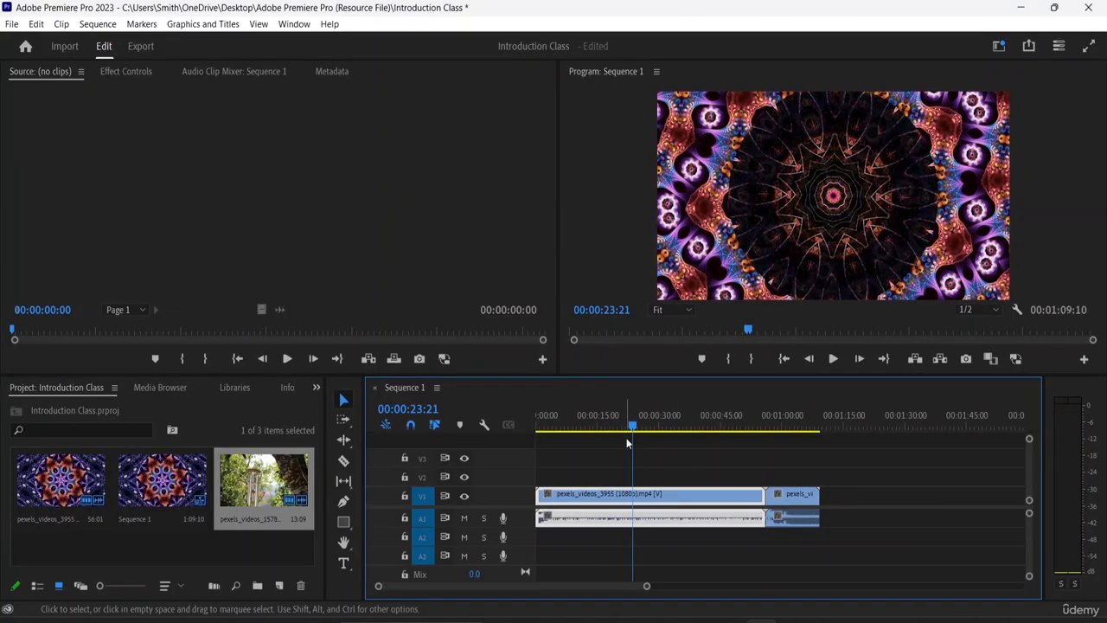
drag(632, 428, 570, 432)
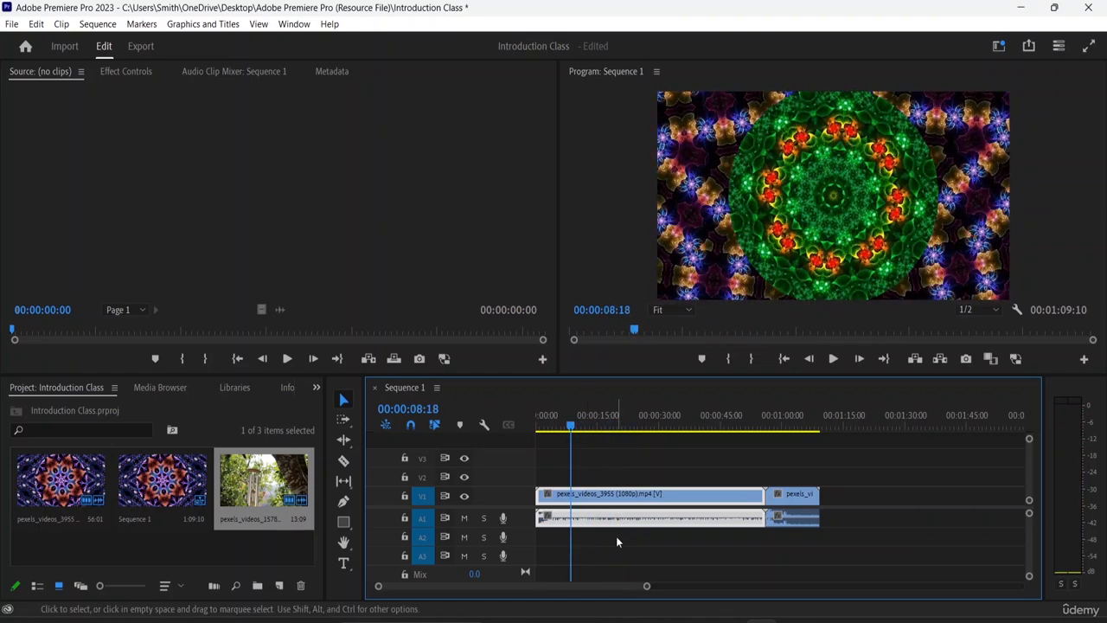
key(space)
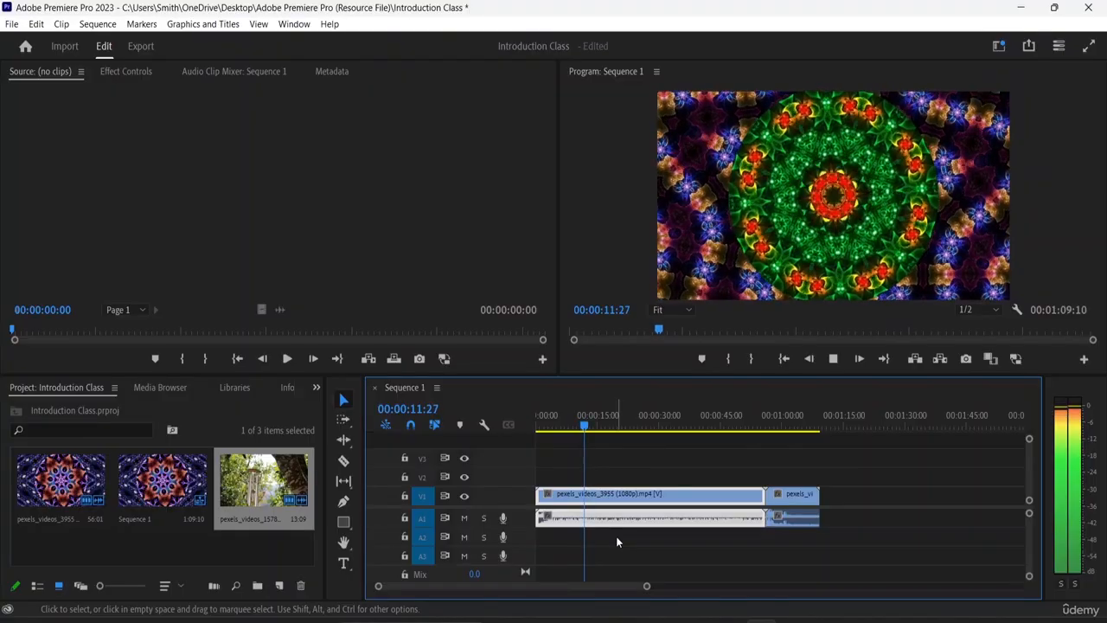
key(space)
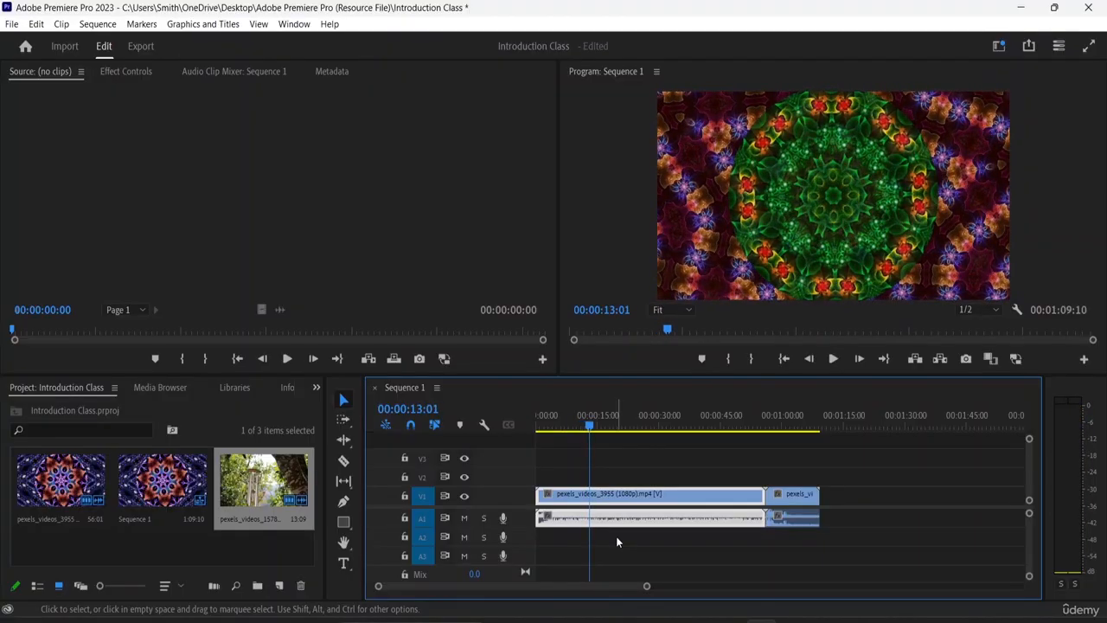
- Place the playhead precisely at 00:00:17:00 in Sequence 1, working at single-frame detail
drag(588, 427, 605, 428)
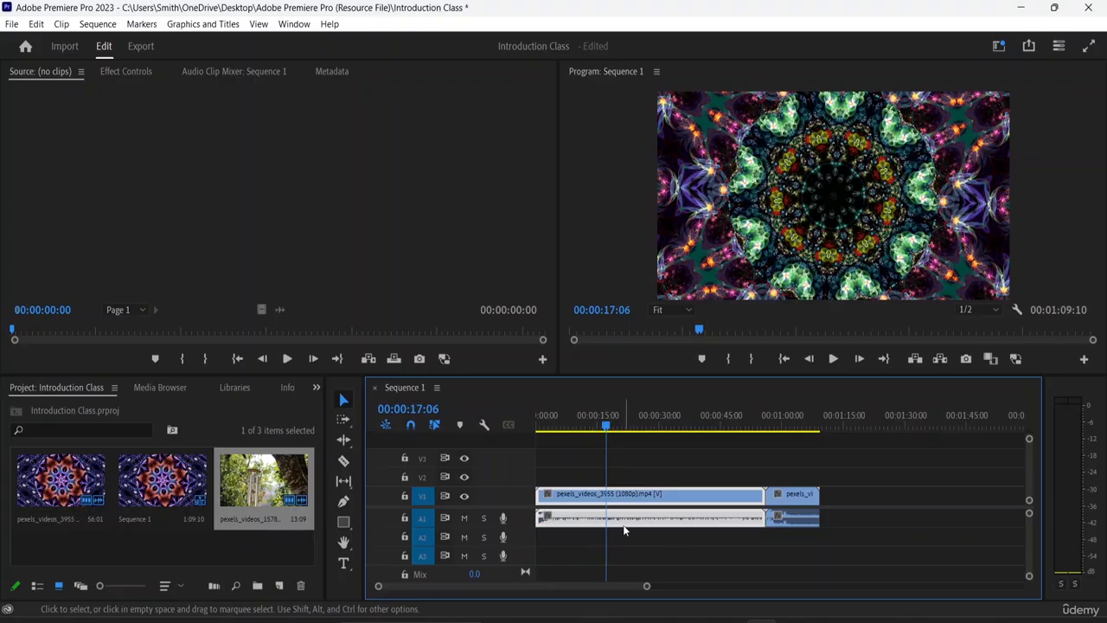
key(equal)
key(equal)
key(equal)
key(equal)
key(equal)
key(equal)
key(equal)
key(equal)
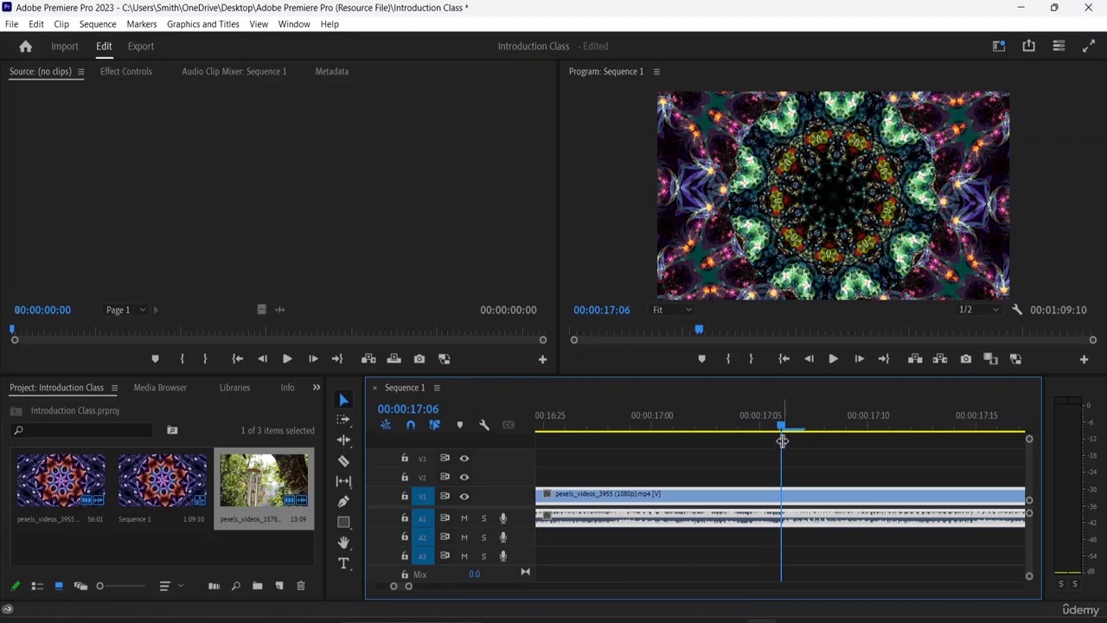
drag(780, 430, 649, 438)
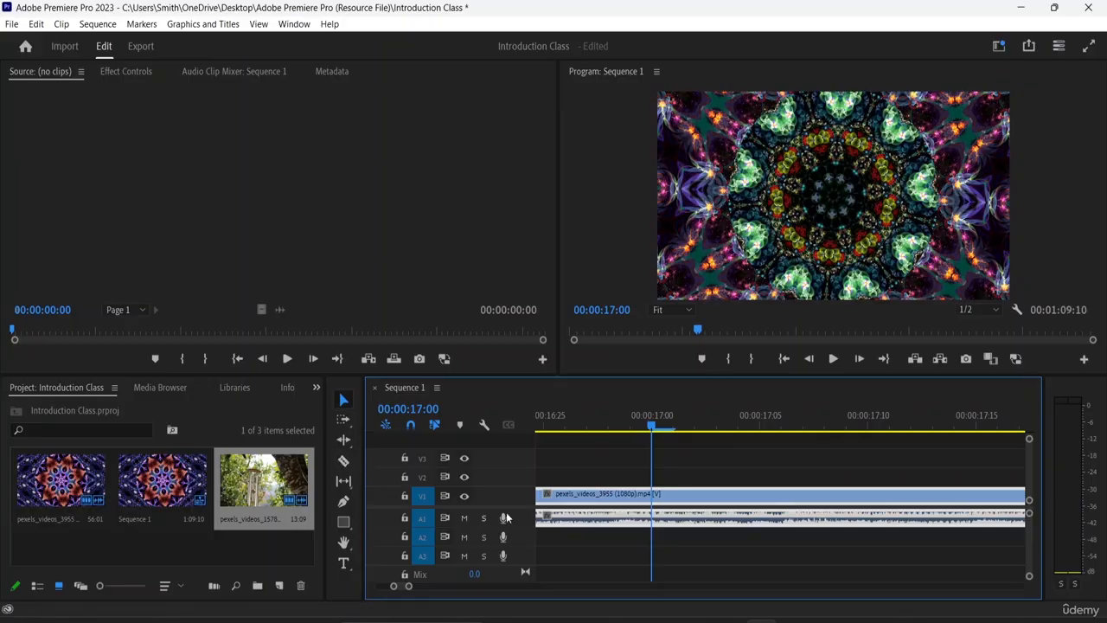
- Split the kaleidoscope clip and its audio at the 00:00:17:00 playhead position with the Razor tool
click(345, 462)
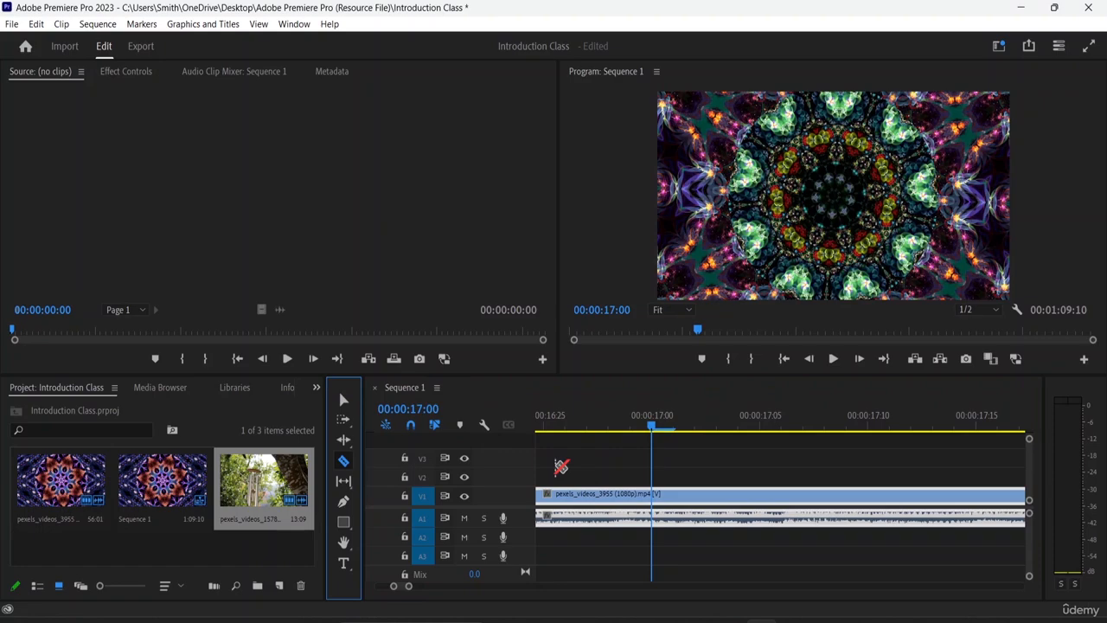
click(655, 441)
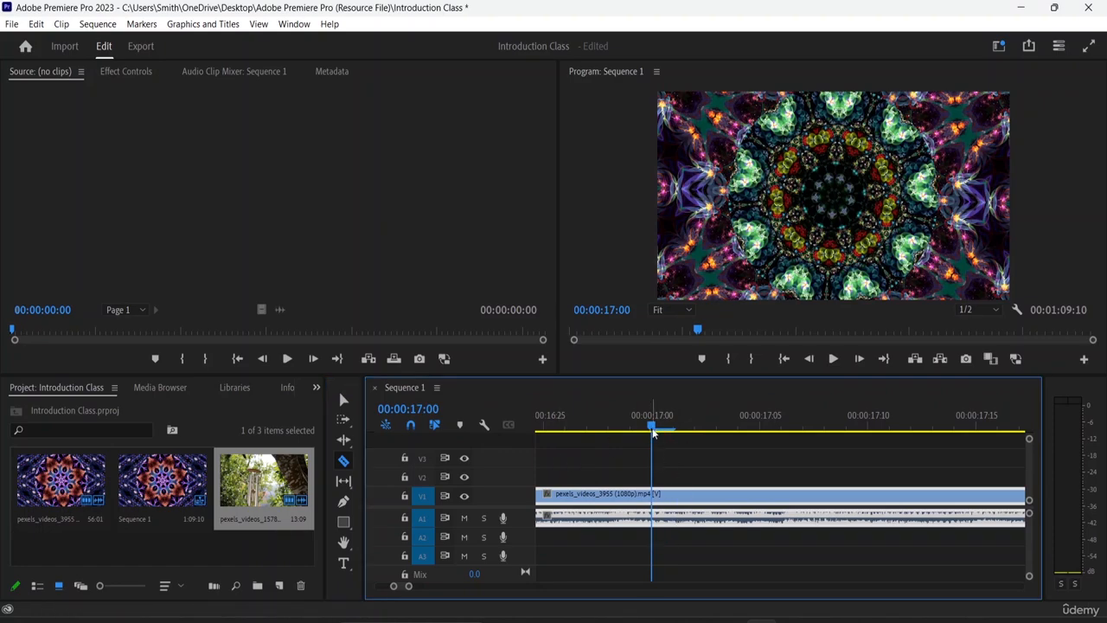
mouse_move(652, 429)
mouse_down()
mouse_move(678, 430)
mouse_move(652, 441)
mouse_up()
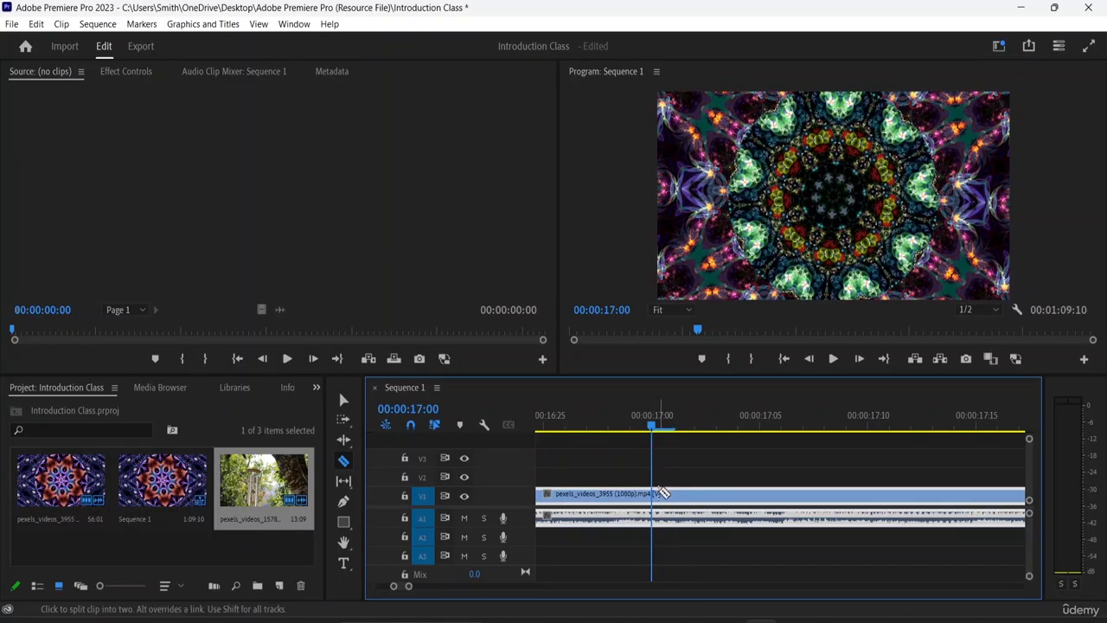
click(663, 493)
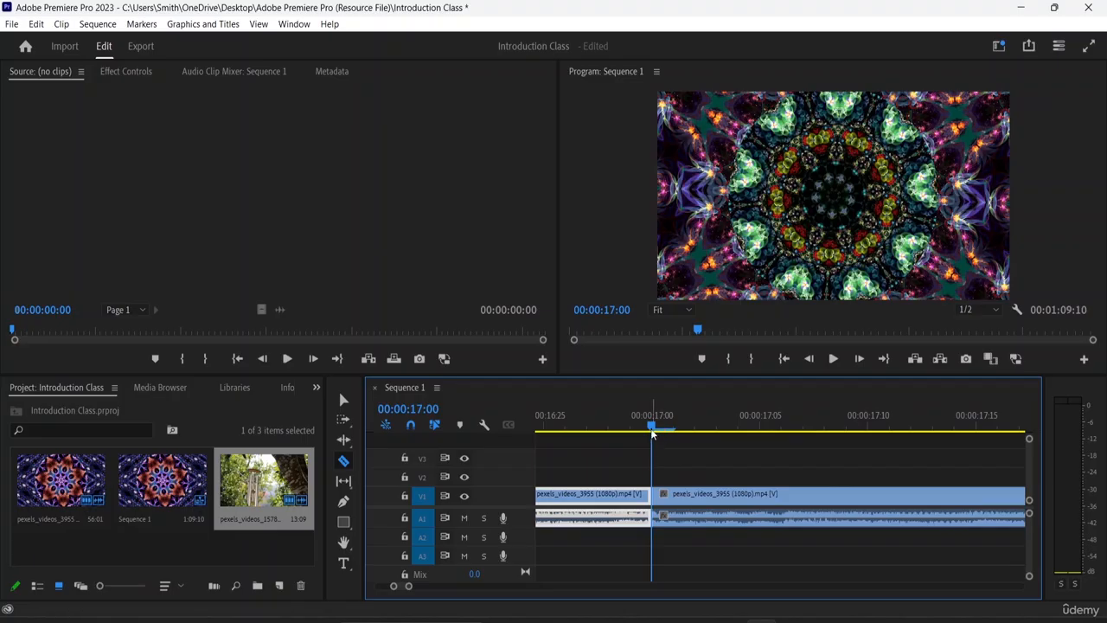
- Make a second cut through the kaleidoscope clip at 00:00:17:15
drag(652, 432, 978, 424)
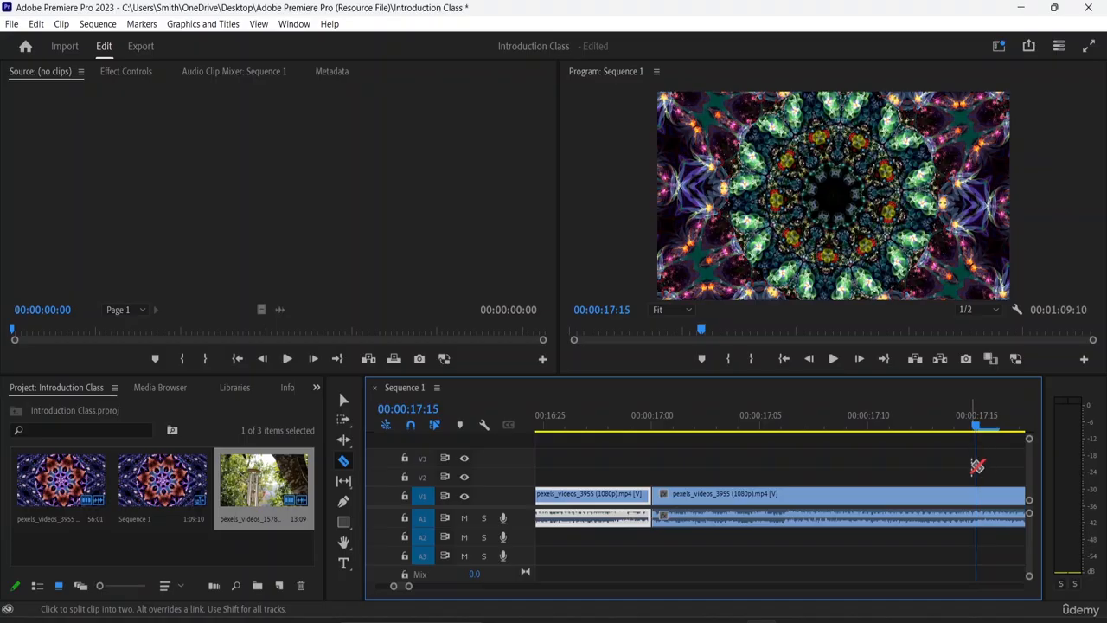
click(977, 512)
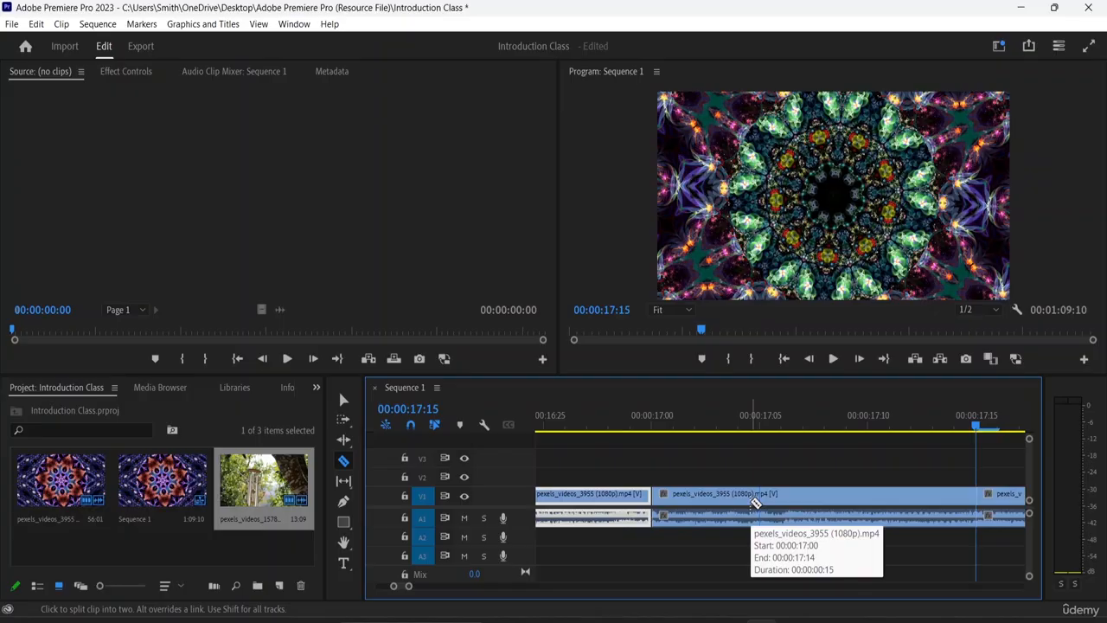
key(ctrl+minus)
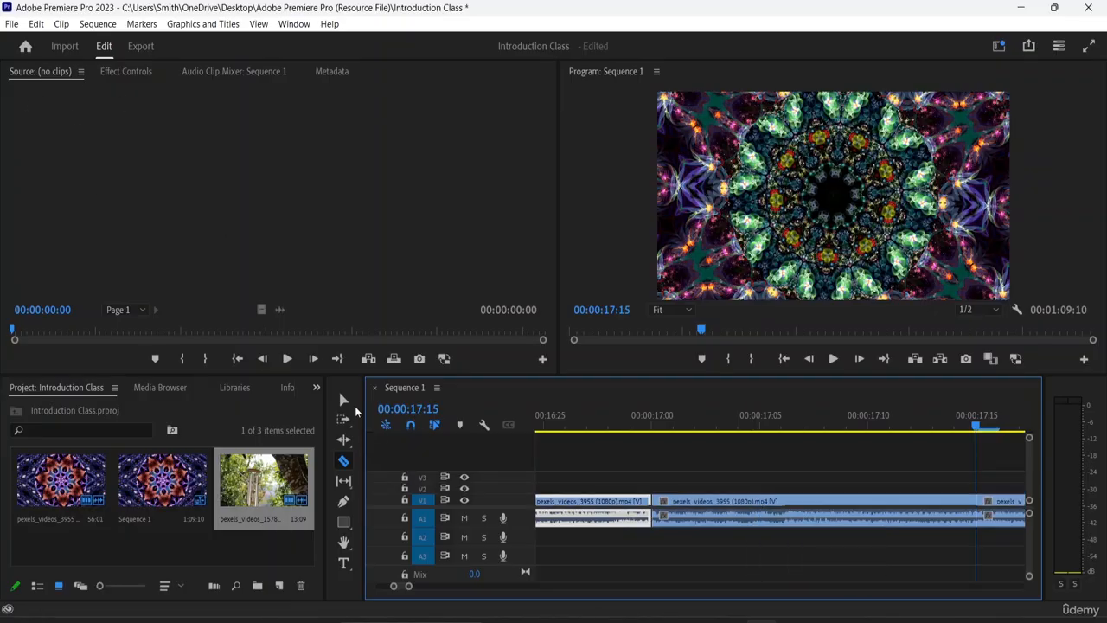
- Delete the opening kaleidoscope segment before 00:00:17:00 from the timeline, leaving its space empty
click(343, 400)
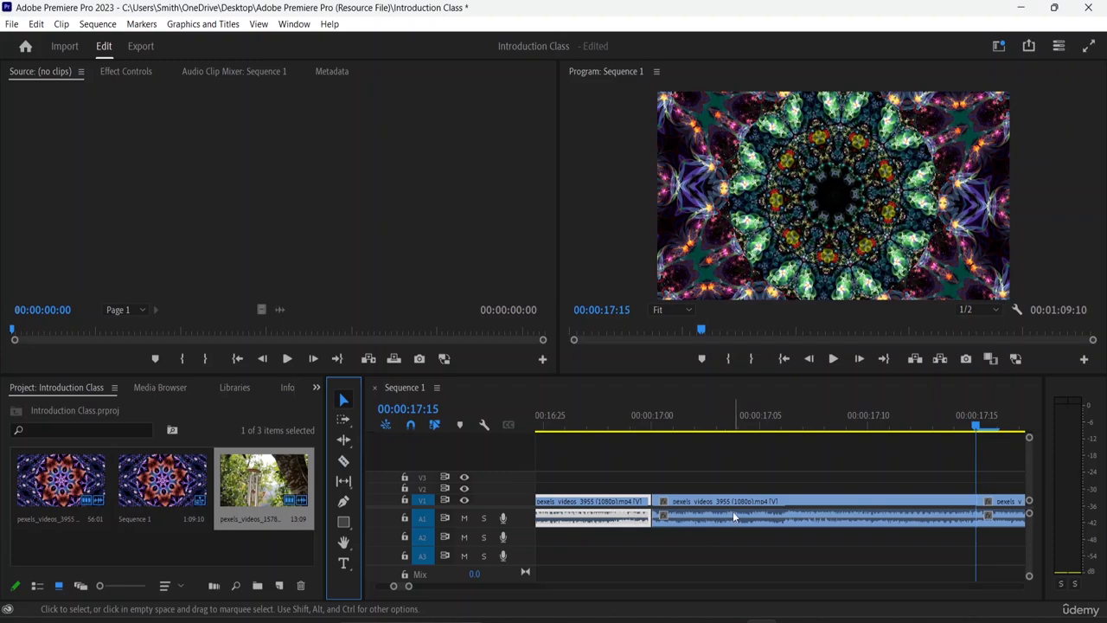
drag(979, 428, 865, 440)
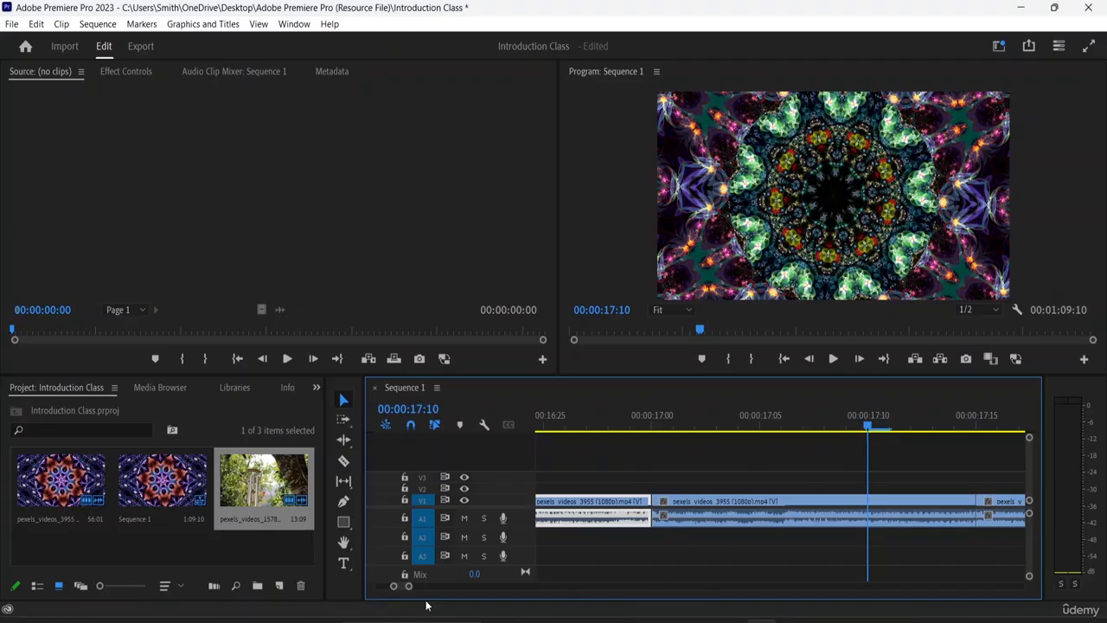
drag(406, 587, 576, 599)
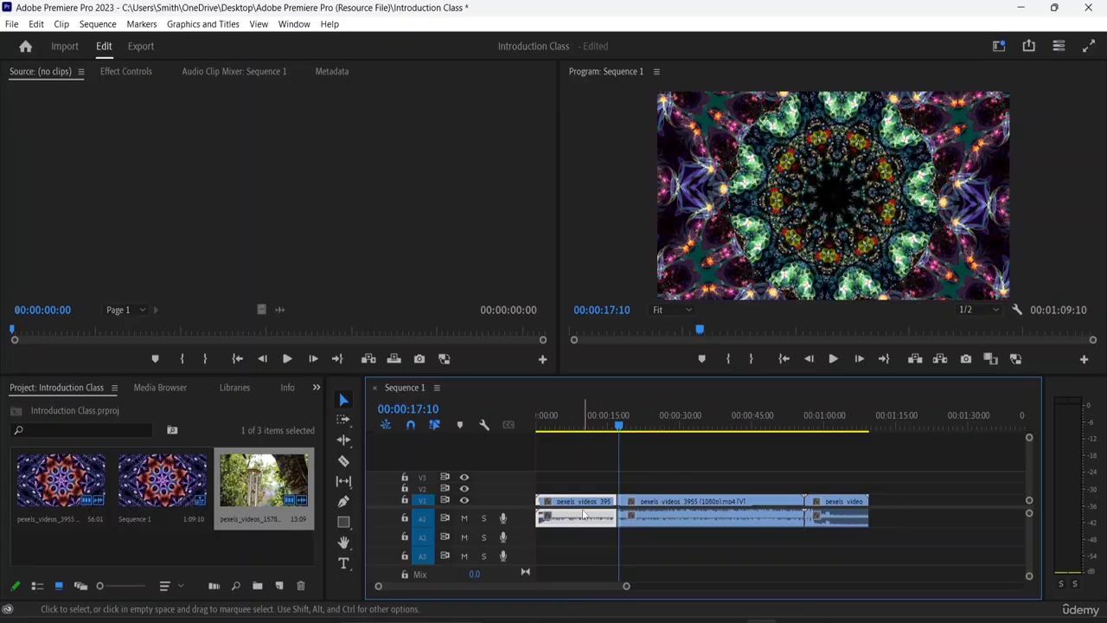
key(Delete)
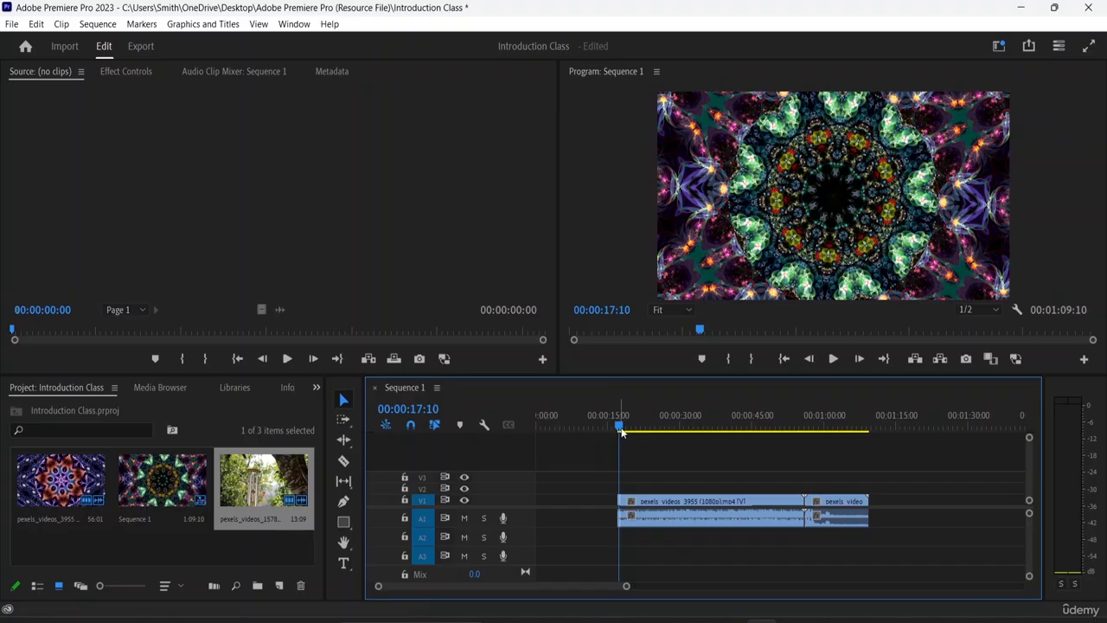
- Move the long remaining kaleidoscope segment to the start of Sequence 1 and place the garden clip directly after it
drag(618, 441, 704, 440)
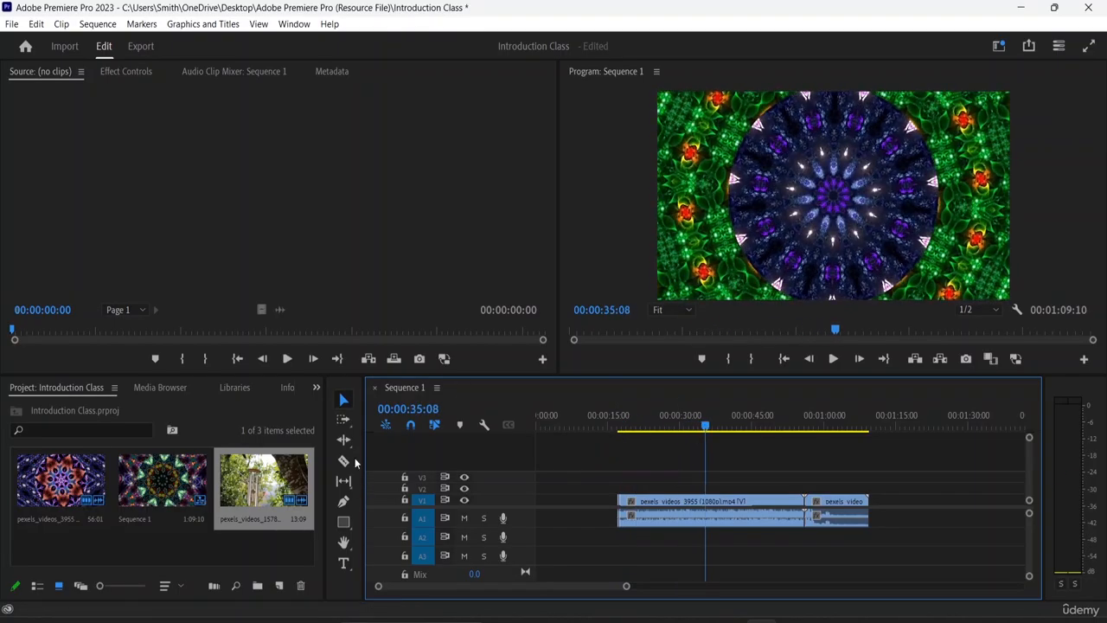
drag(683, 512, 603, 526)
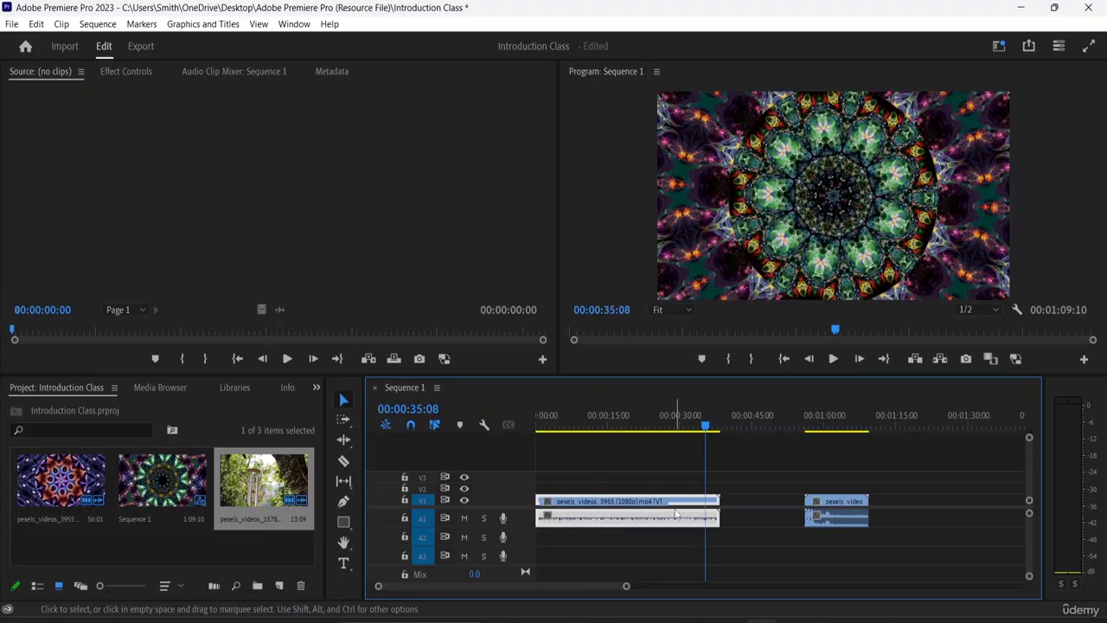
click(835, 501)
drag(835, 501, 750, 502)
click(749, 474)
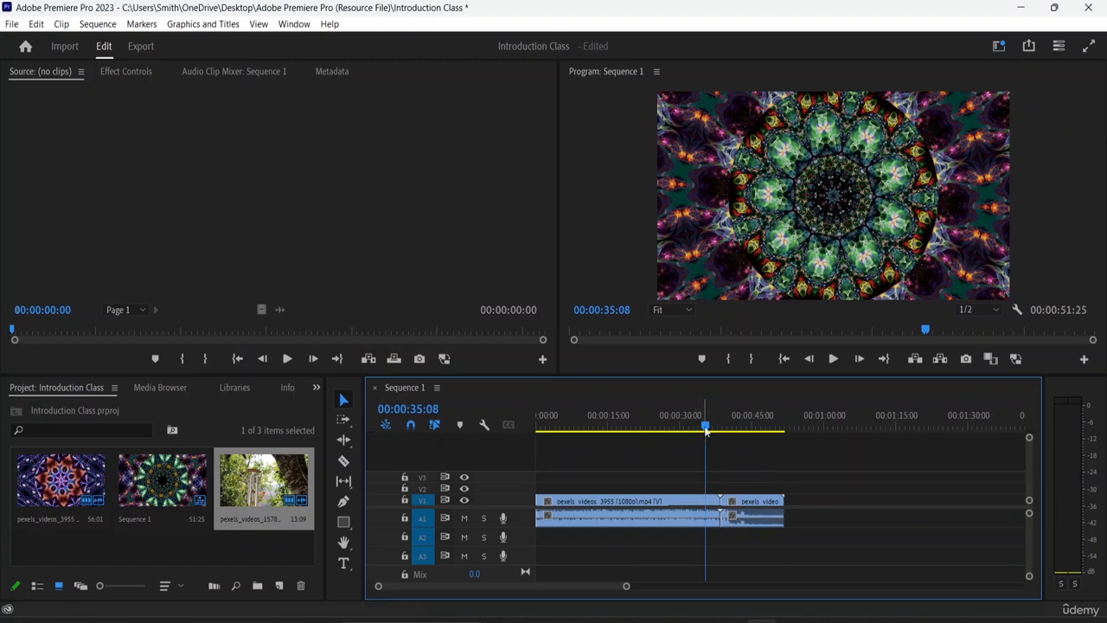
- Play the sequence across the join between the kaleidoscope and garden clips, and return the playhead to about 00:00:34:02
drag(705, 431, 712, 433)
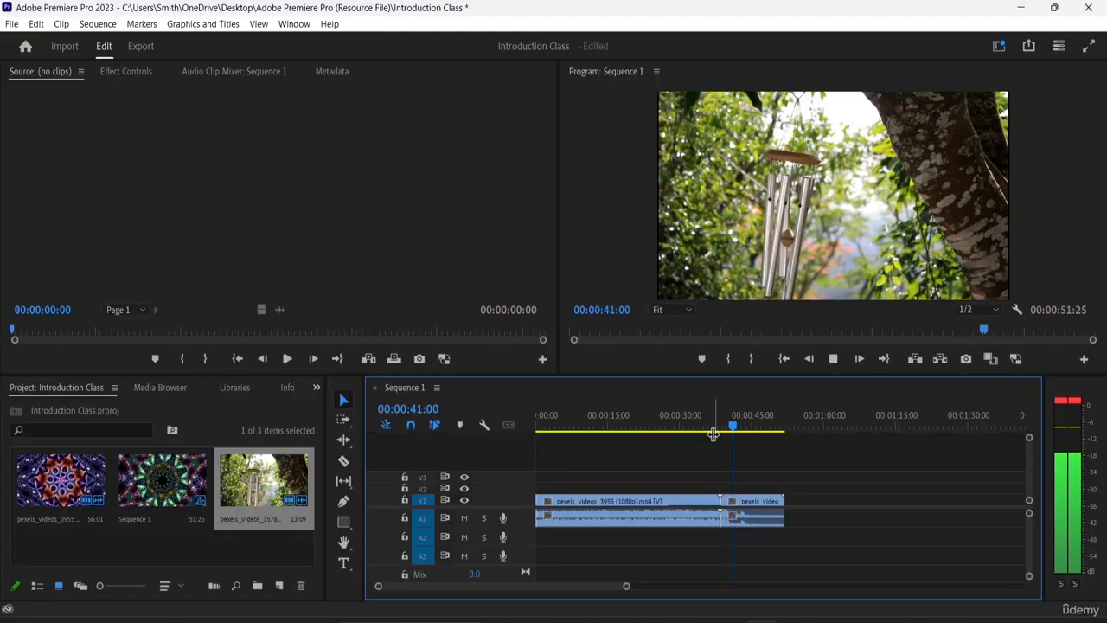
key(space)
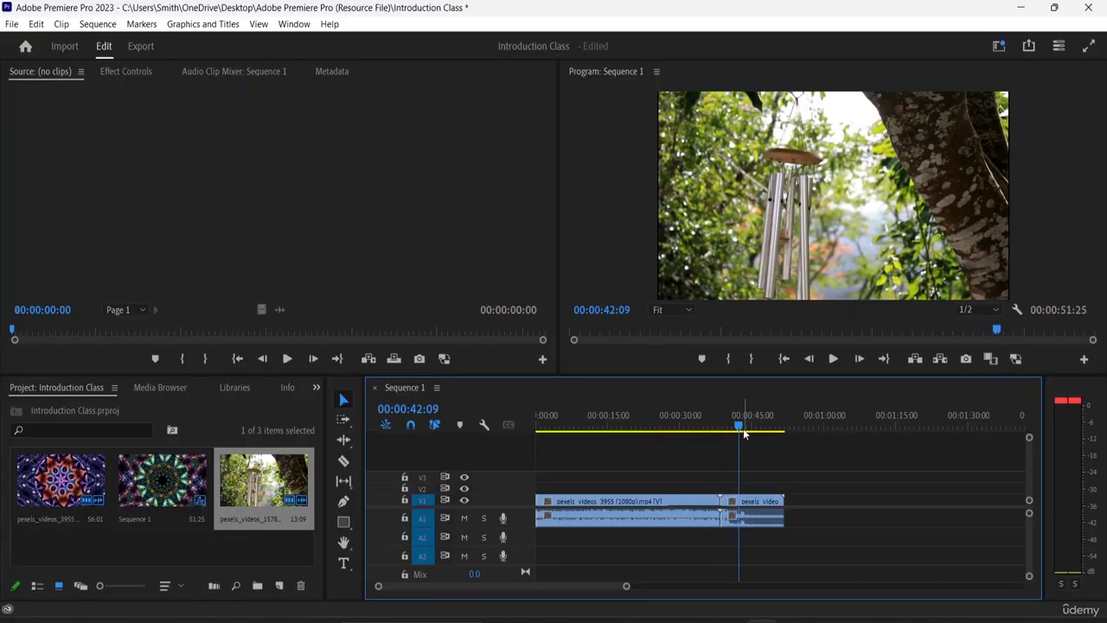
drag(741, 429, 700, 428)
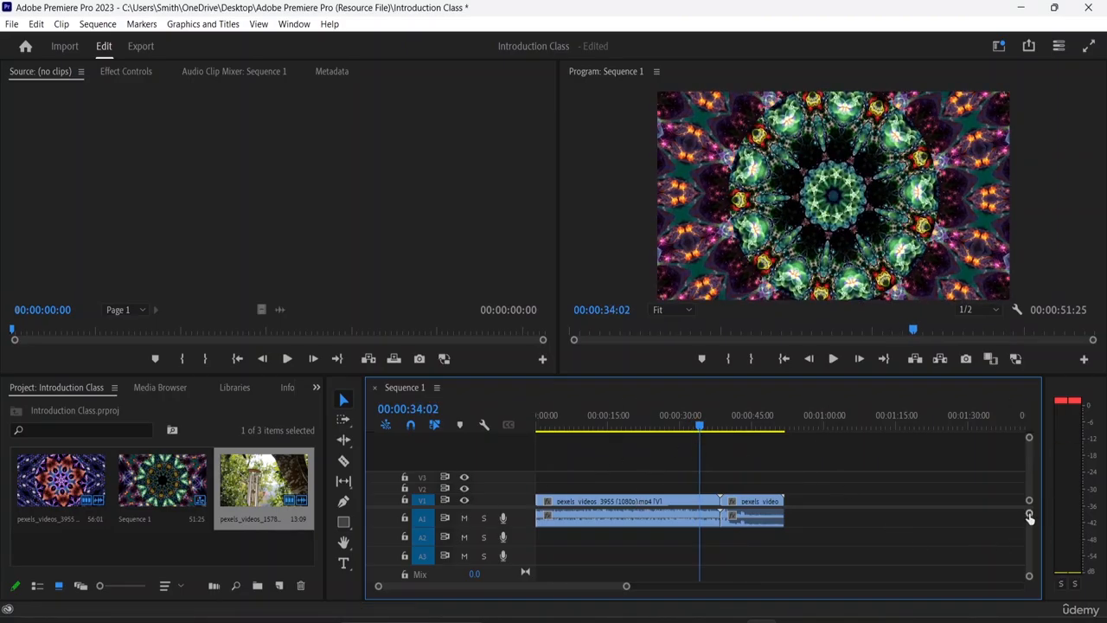
- Increase the height of the audio and video tracks until waveforms and clip thumbnails are shown
mouse_move(1029, 513)
mouse_down()
mouse_move(1032, 524)
mouse_move(1018, 496)
mouse_up()
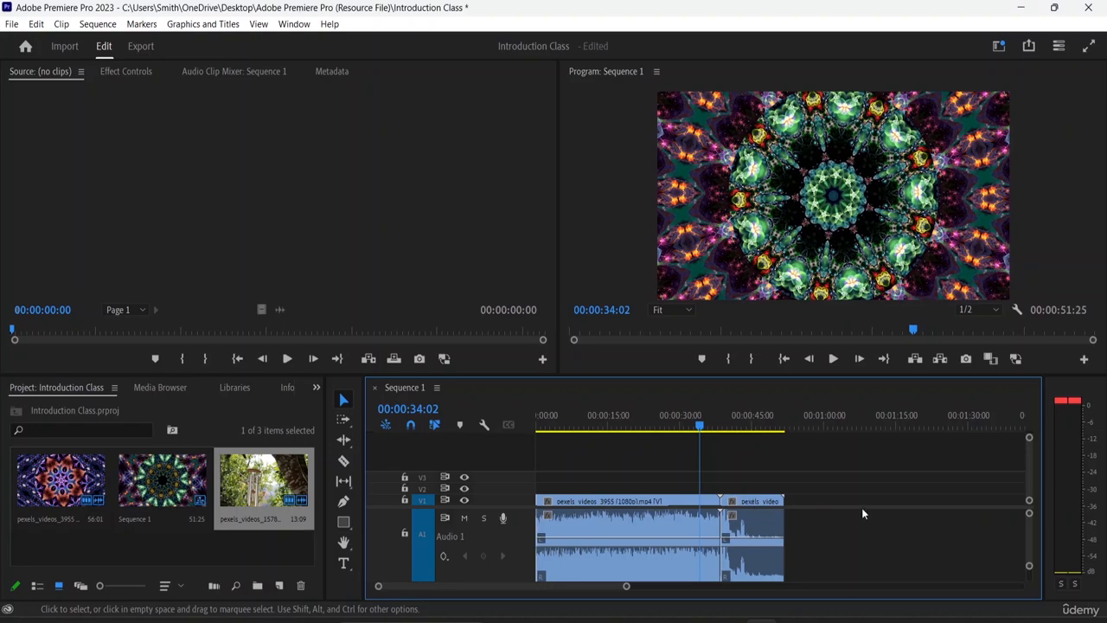
mouse_move(1028, 501)
mouse_down()
mouse_move(1025, 482)
mouse_move(1025, 496)
mouse_up()
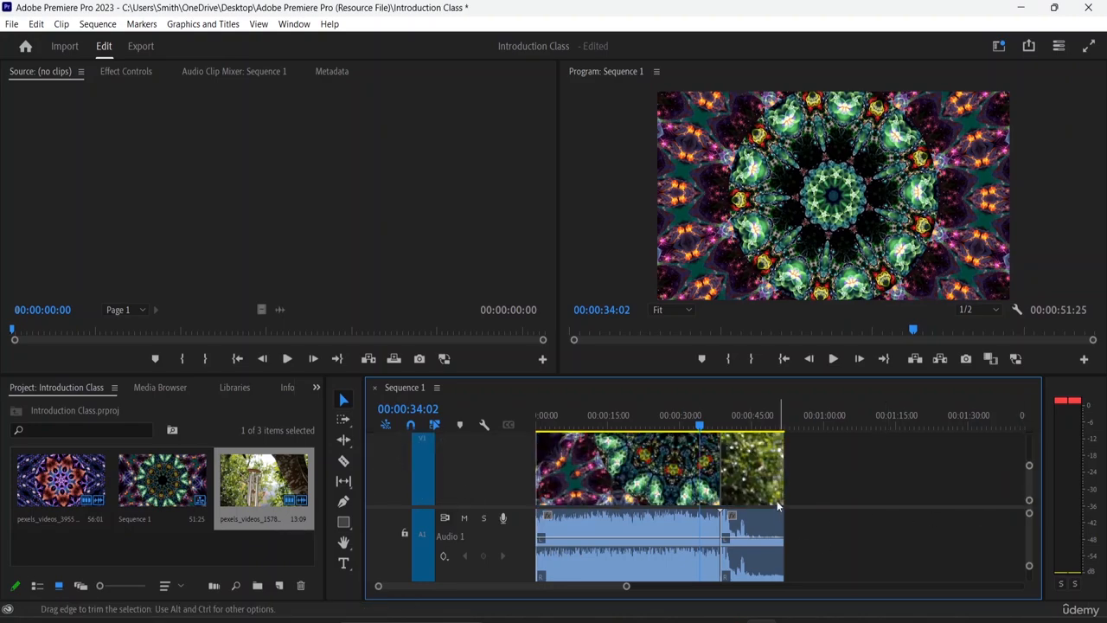
- Reduce the heights of the video and audio tracks until Video 1, Video 2, Audio 1 and Audio 2 all fit in the timeline
drag(1029, 467, 1024, 442)
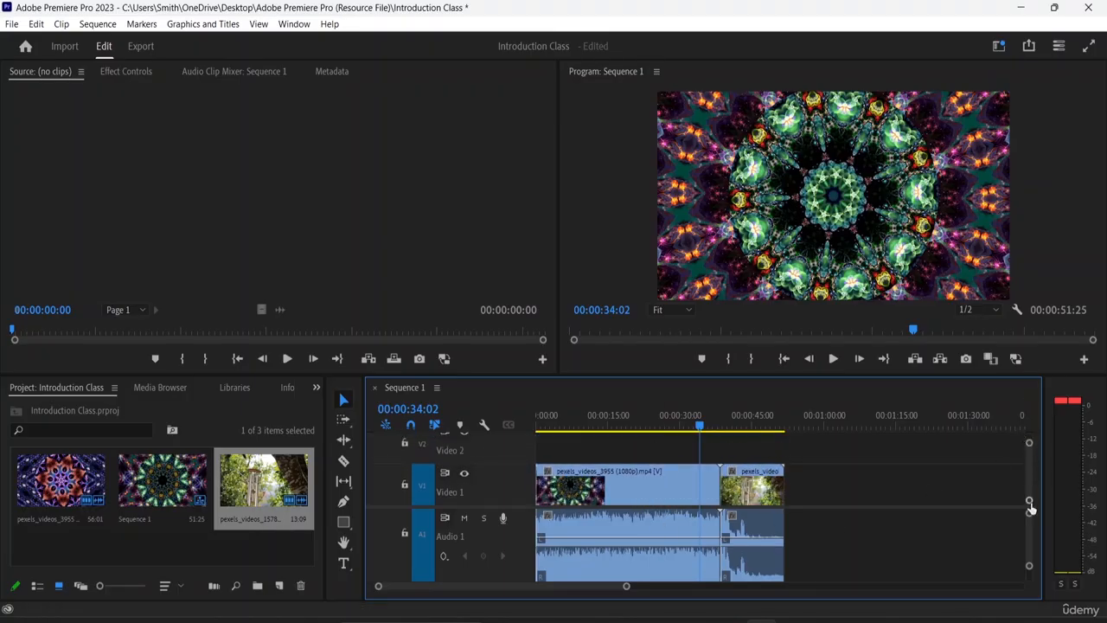
drag(1029, 506, 1028, 530)
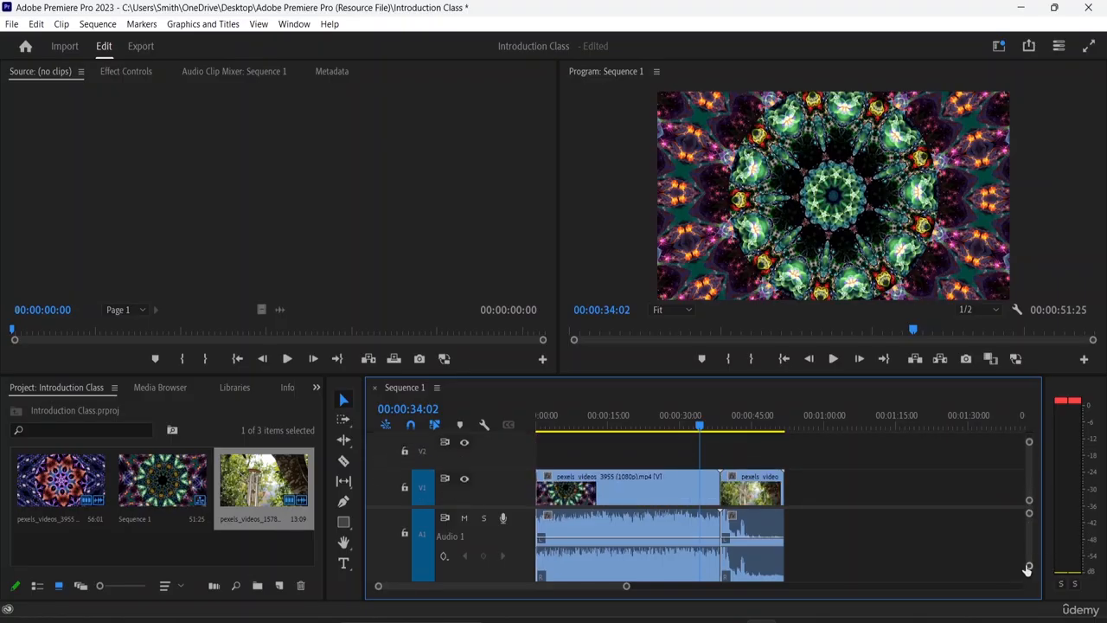
drag(1027, 568, 1028, 611)
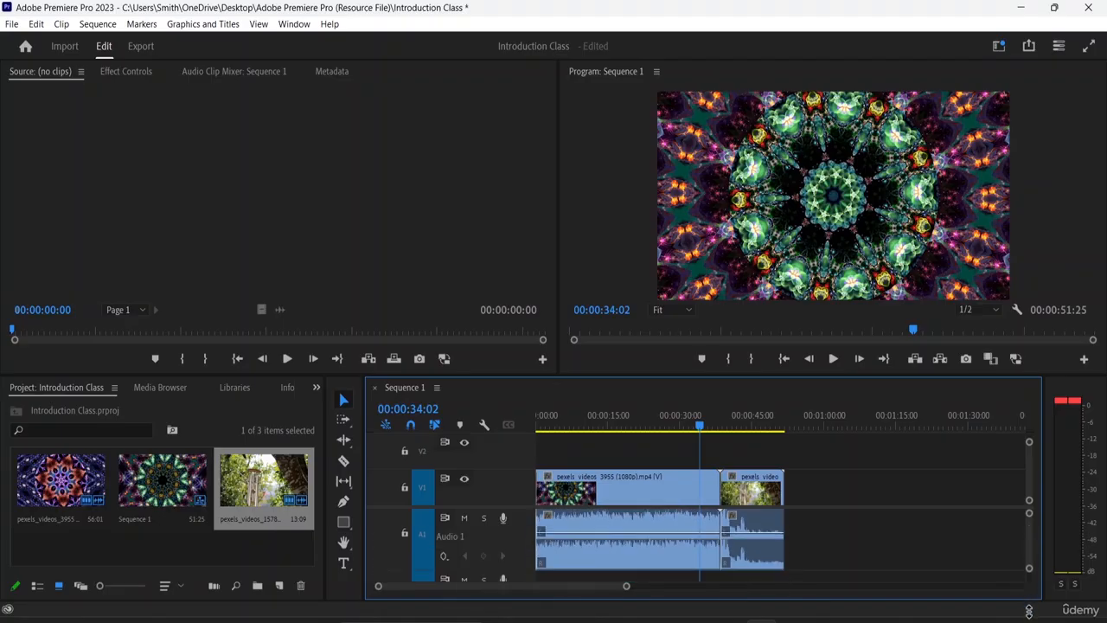
click(1087, 589)
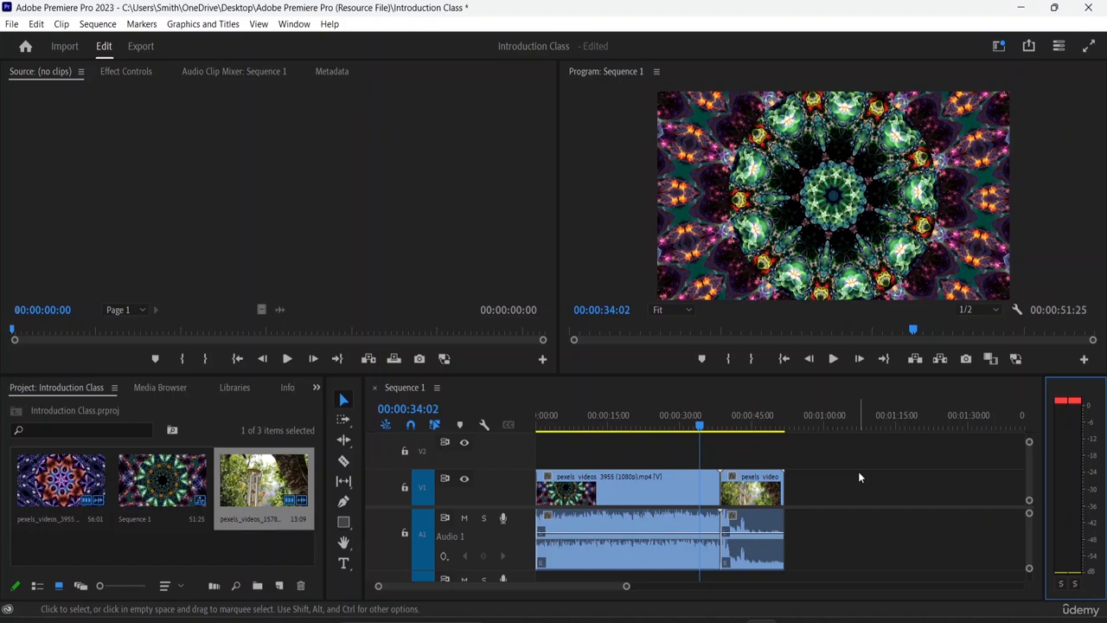
key(minus)
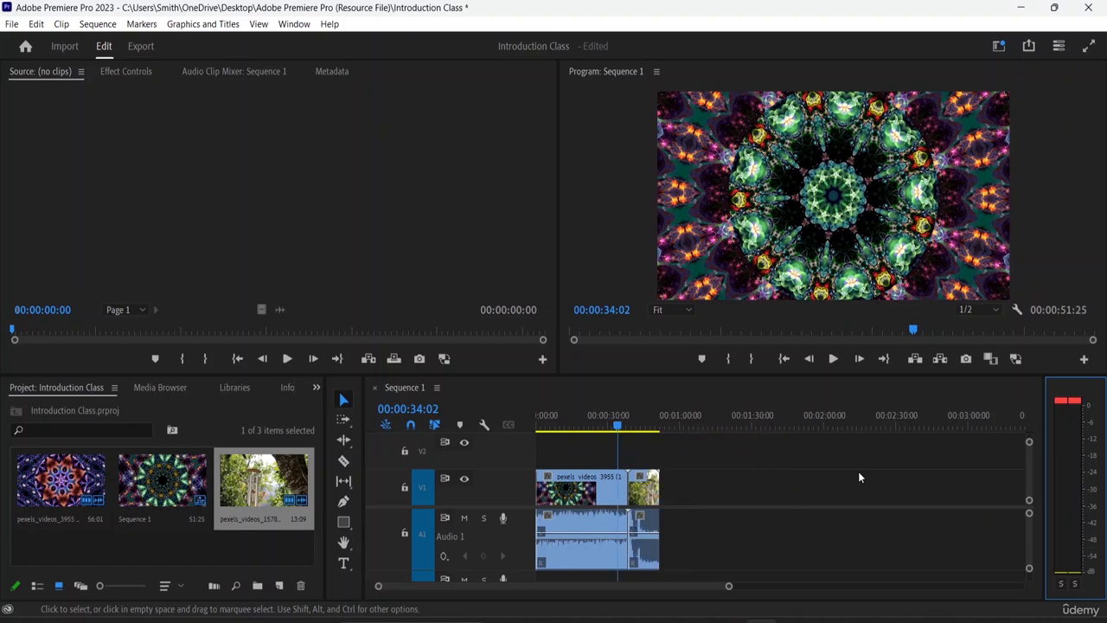
key(equal)
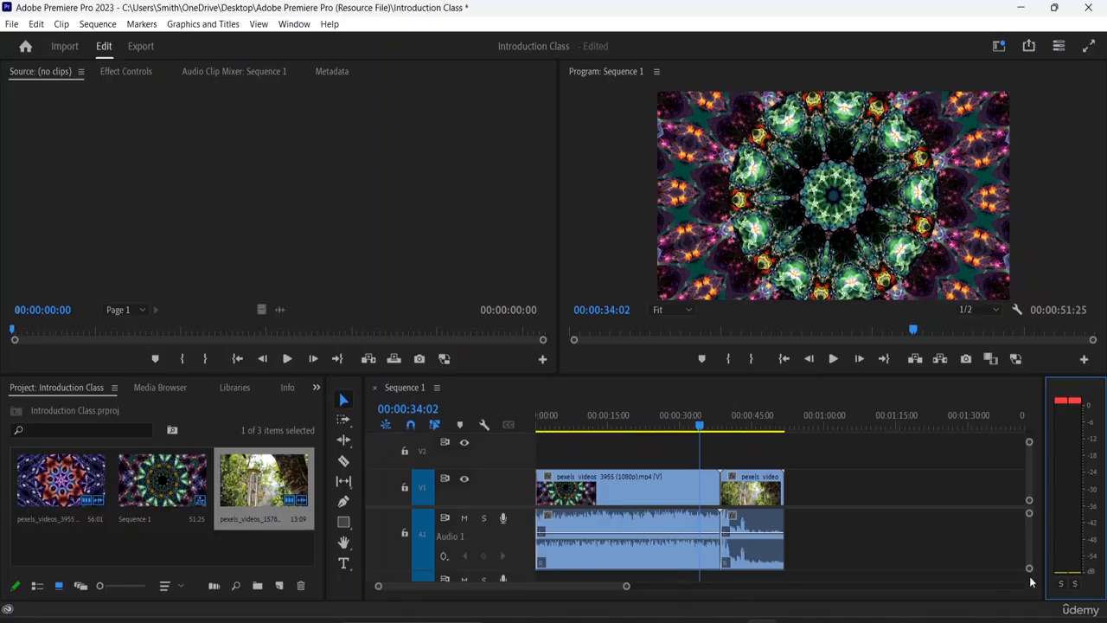
drag(1029, 568, 1034, 590)
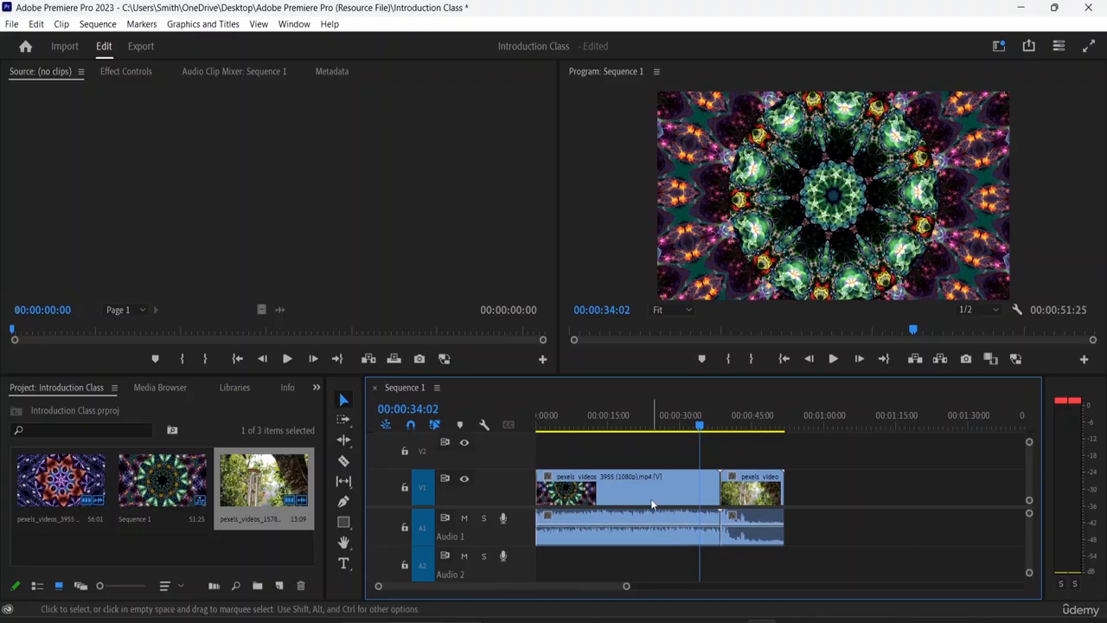
scroll(579, 529, down, 3)
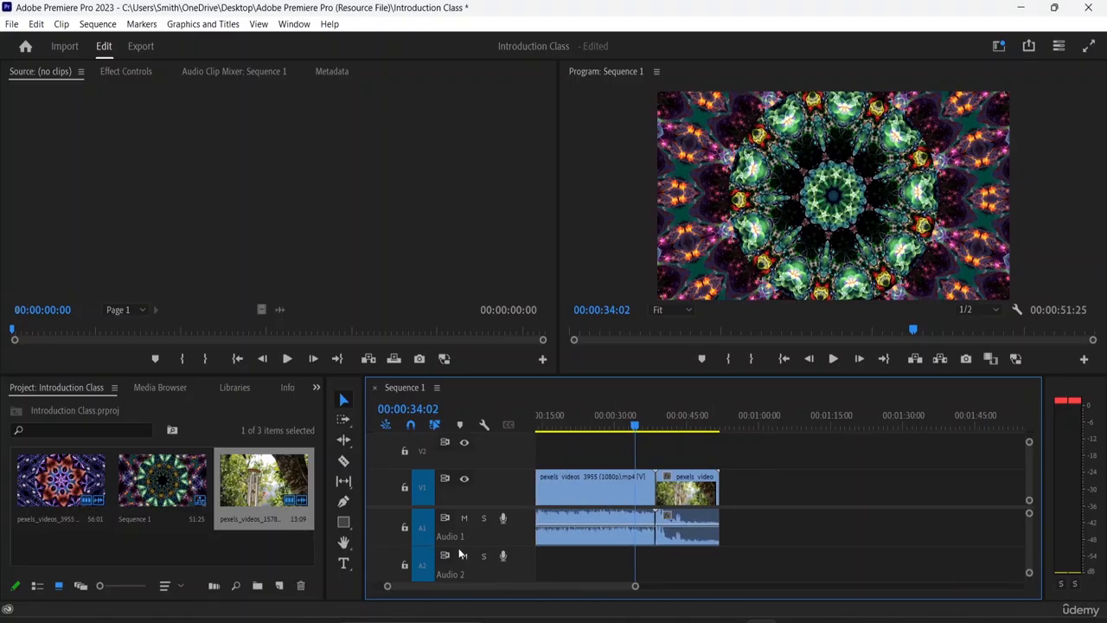
scroll(461, 553, up, 3)
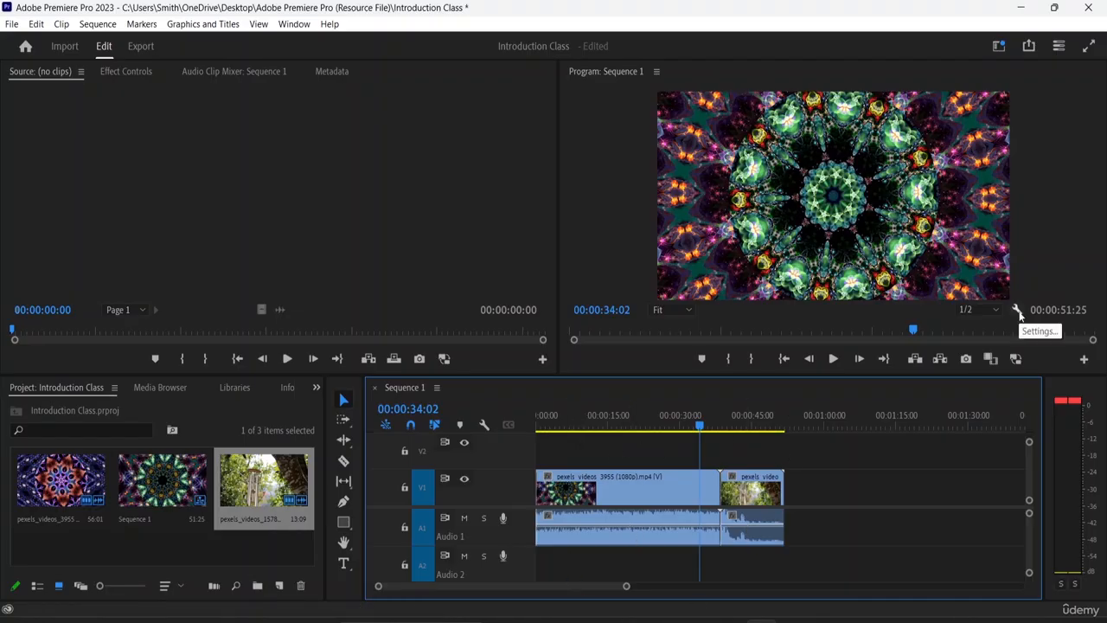
- Play Sequence 1 in the Program Monitor from 00:00:34:02 and stop shortly after the garden clip begins
click(623, 80)
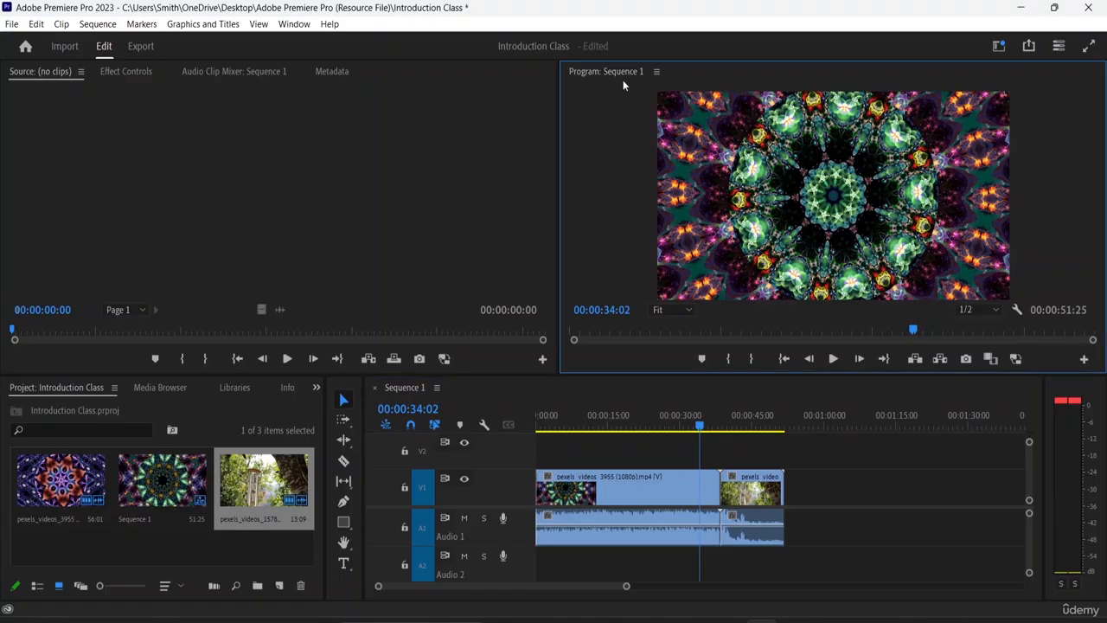
click(834, 362)
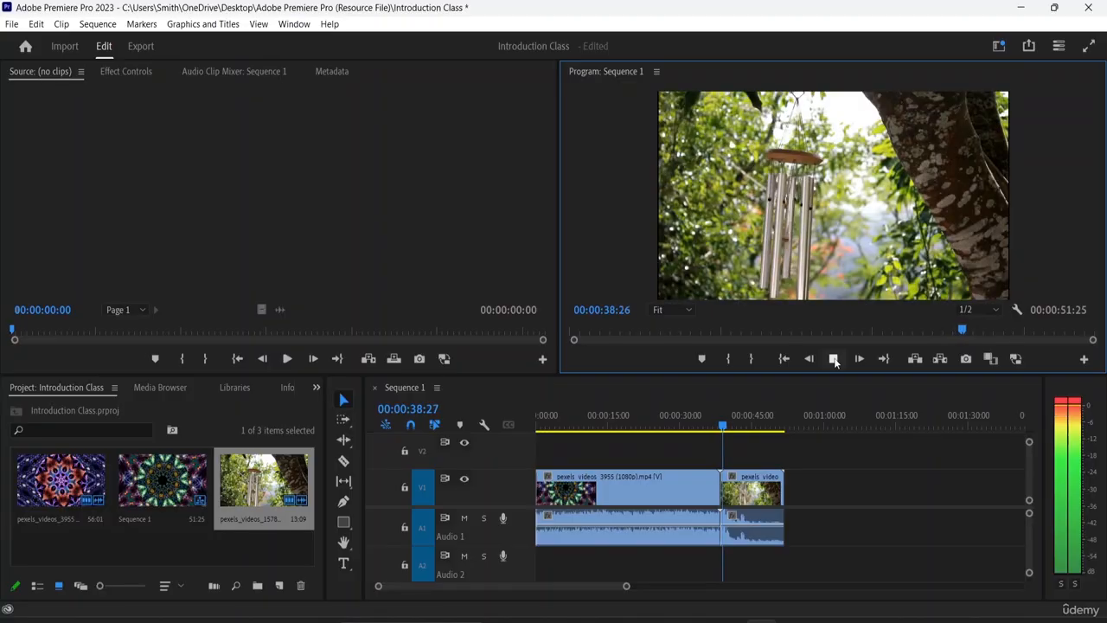
click(834, 361)
- Step the playhead back frame by frame through the start of the garden clip to 00:00:39:01
click(809, 359)
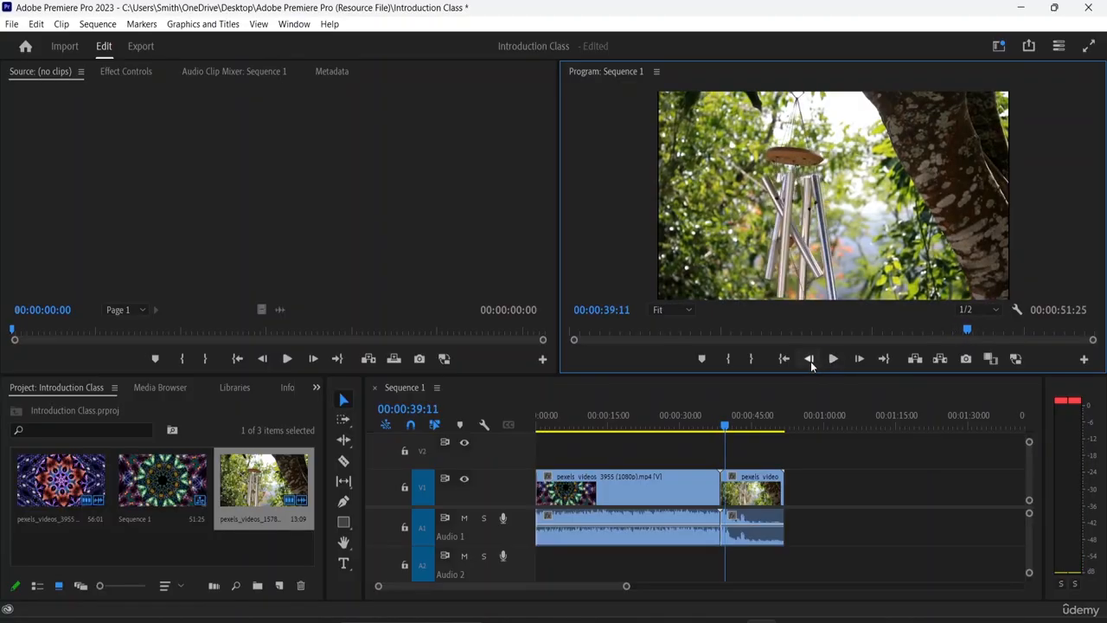
click(810, 359)
click(810, 359)
click(809, 359)
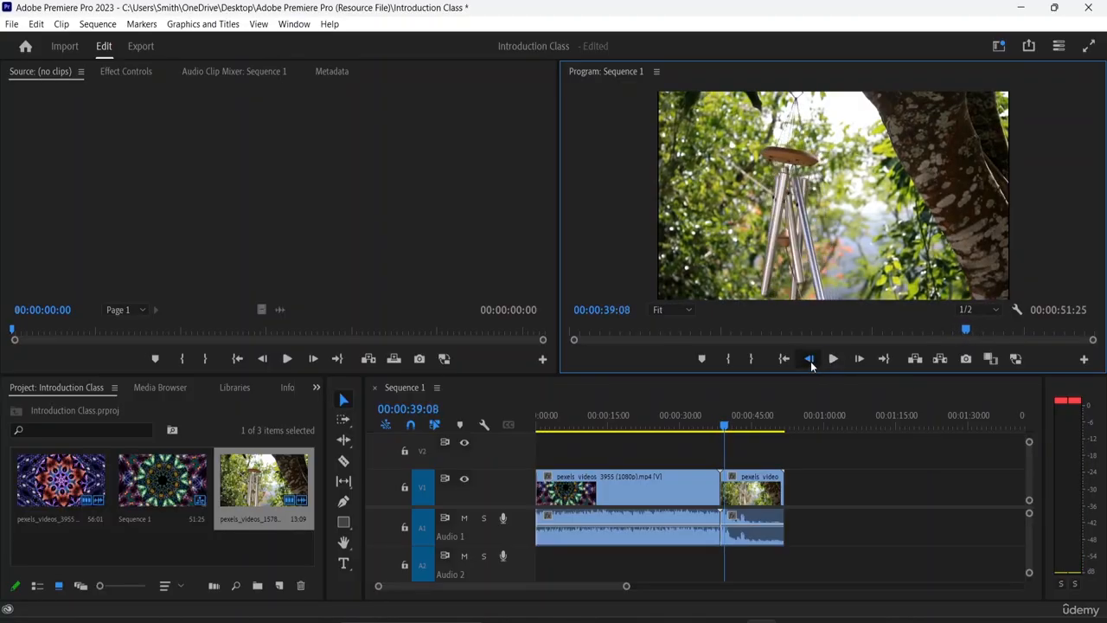
click(810, 359)
click(810, 359)
click(810, 359)
click(809, 359)
click(810, 359)
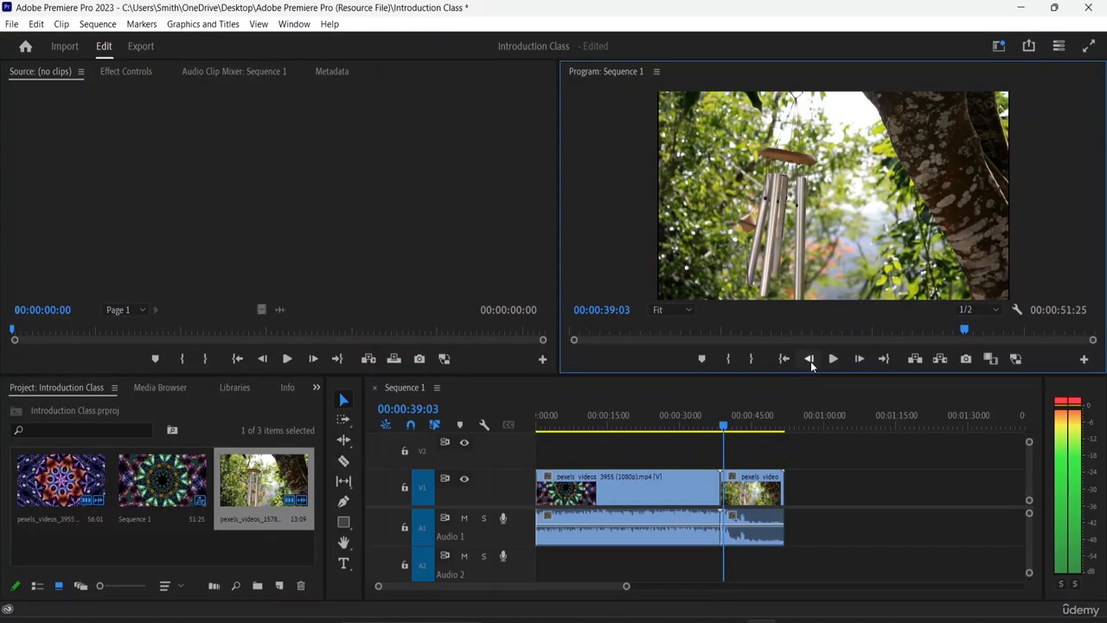
click(810, 359)
click(809, 359)
- Review the Program Monitor's zoom levels, choosing Fit, and look through its playback resolution options
click(685, 310)
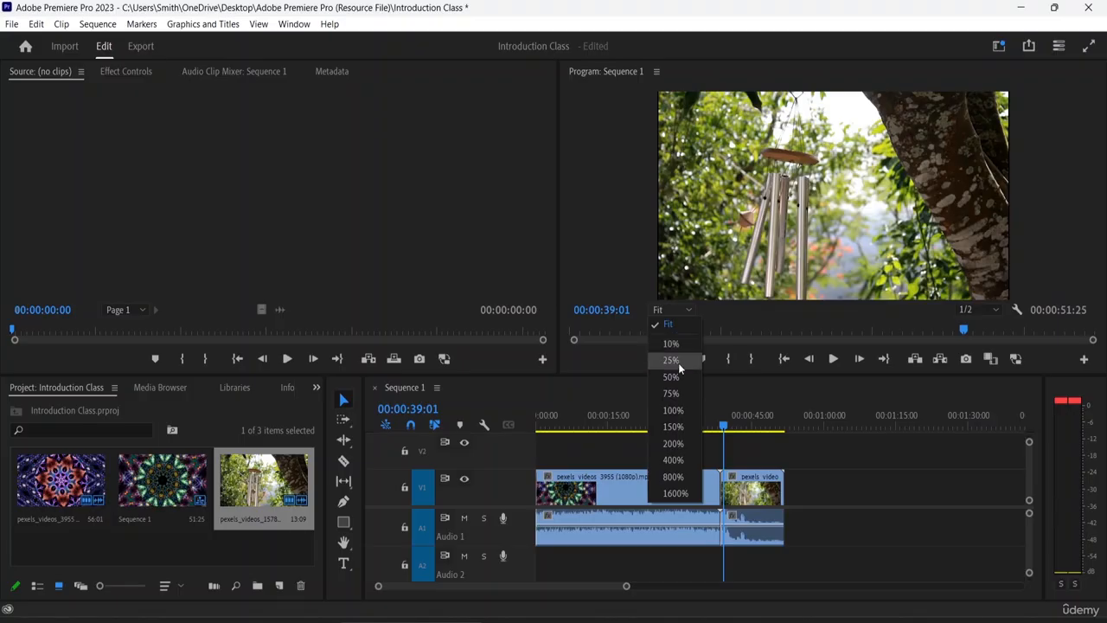
click(676, 324)
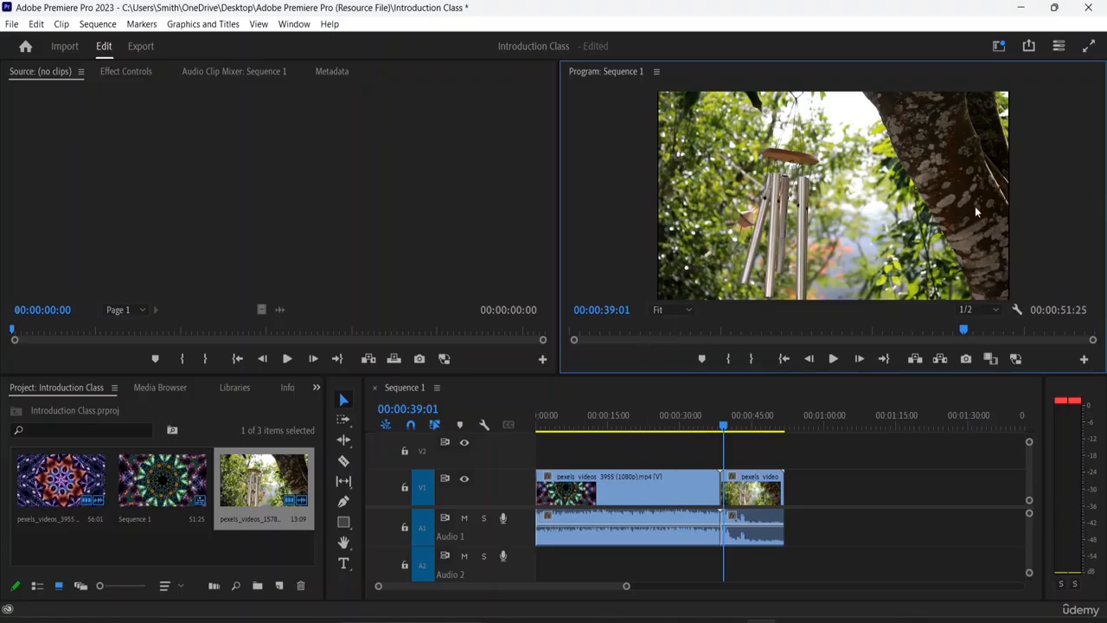
click(996, 310)
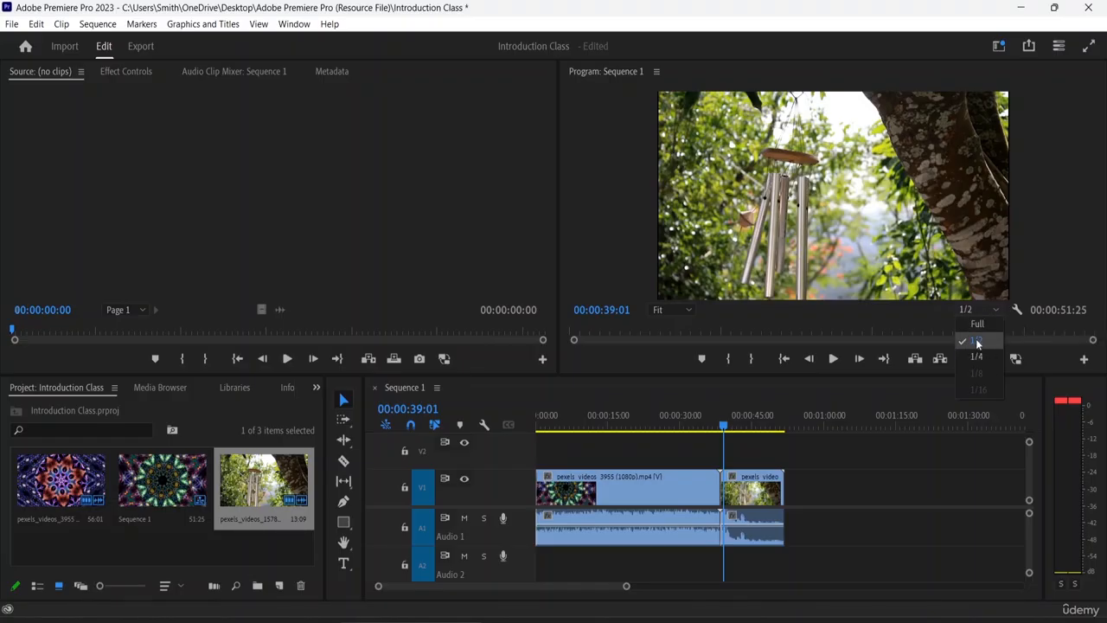
click(991, 313)
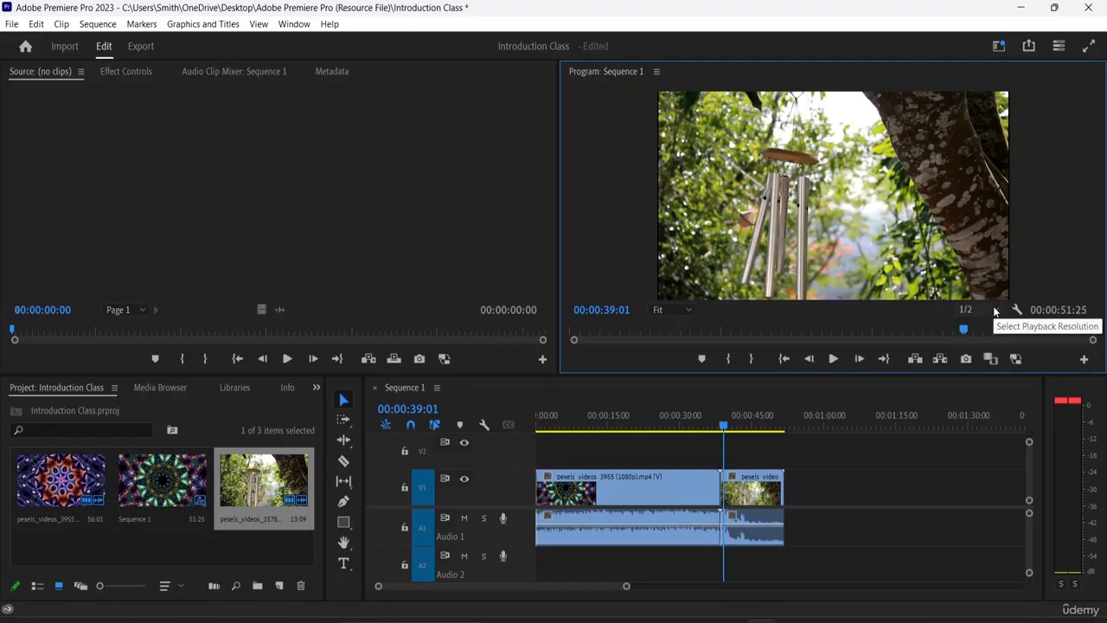